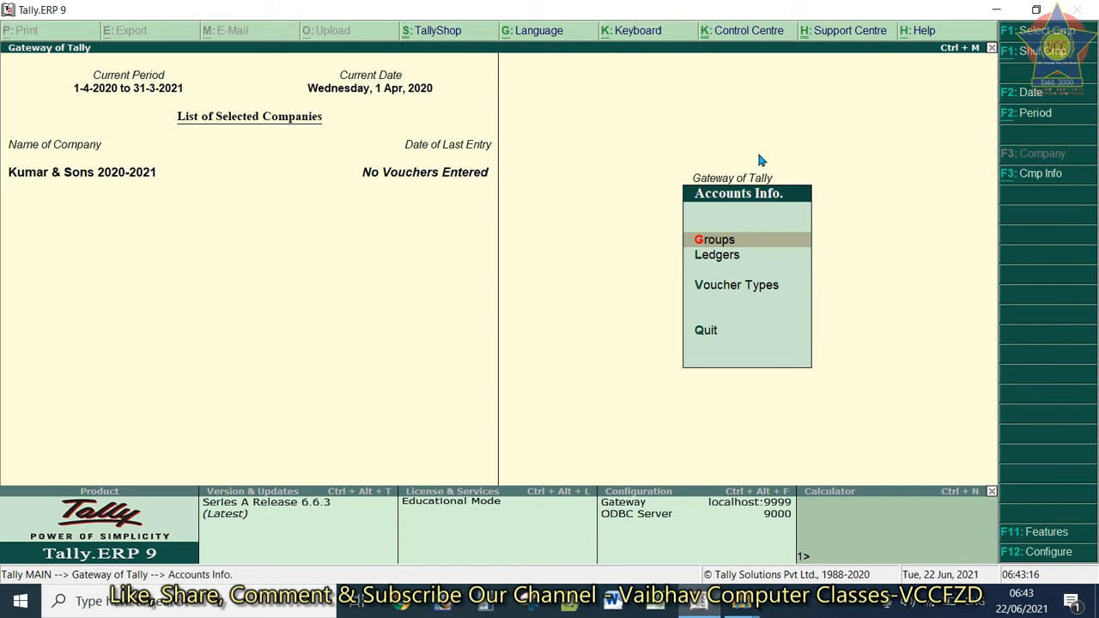
# Open the Ledgers menu under Accounts Info for Kumar & Sons 2020-2021
pyautogui.press('Down')
pyautogui.press('Return')
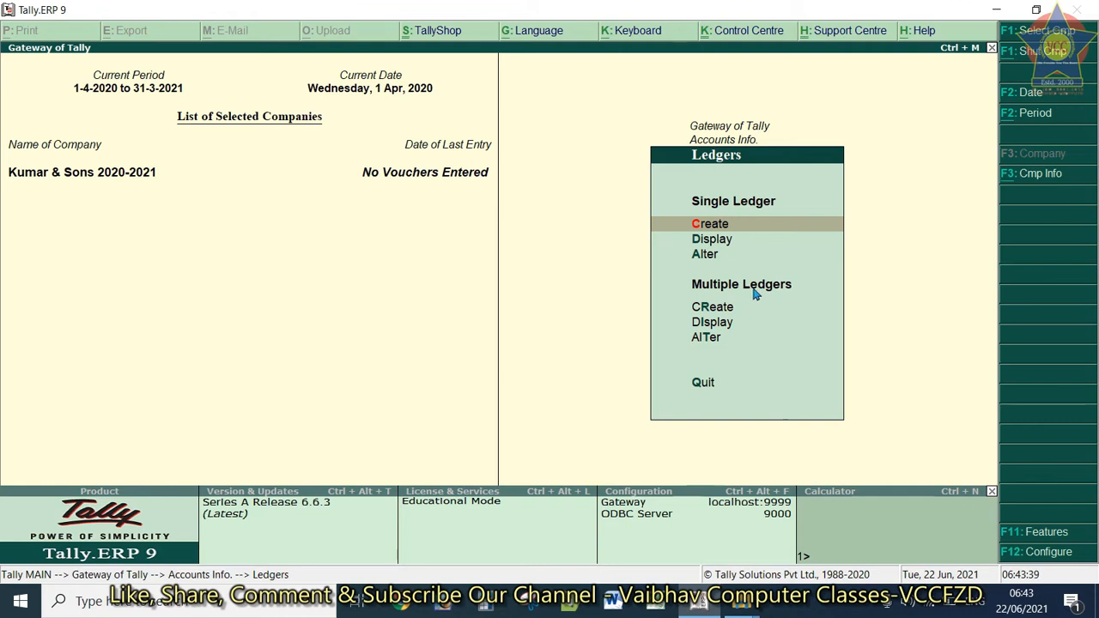
# Open the single-ledger Alter list and highlight the Cash ledger
pyautogui.click(711, 238)
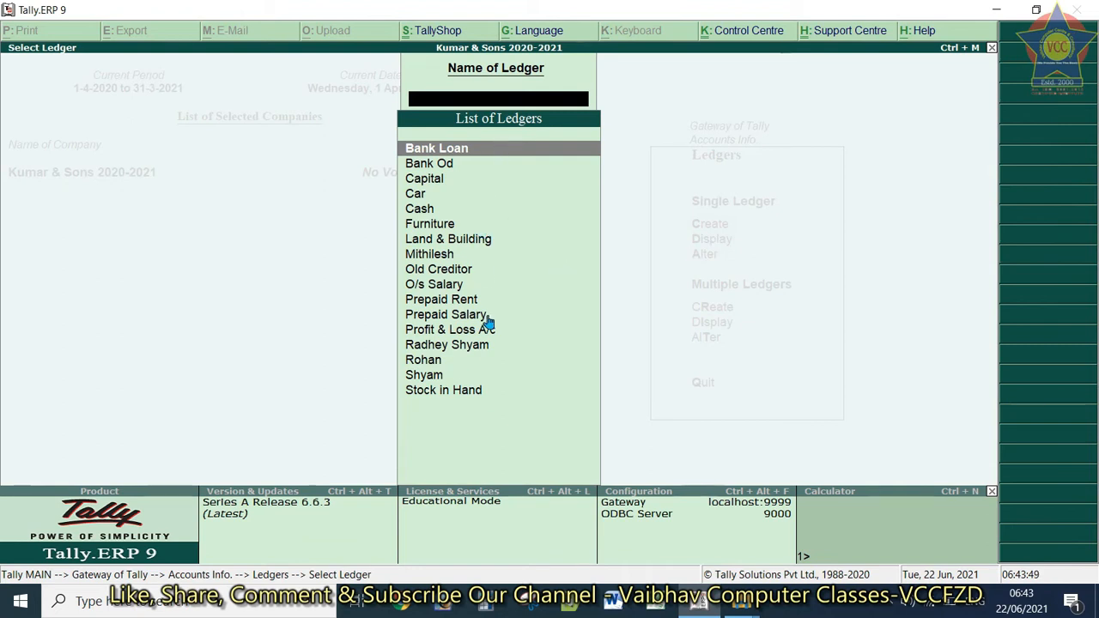
pyautogui.press('Escape')
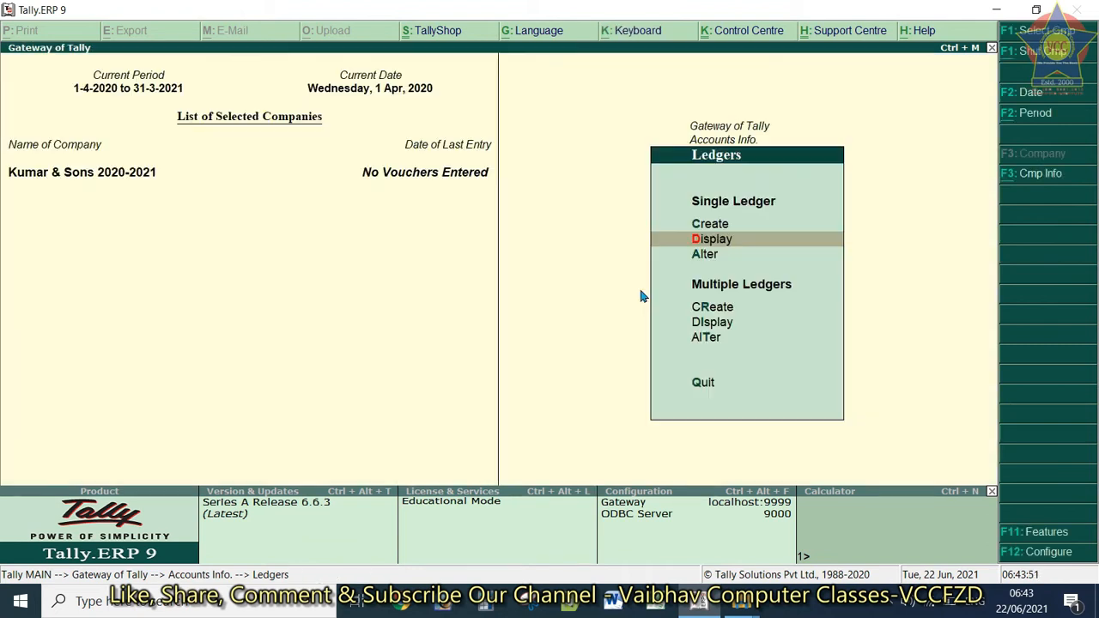
pyautogui.press('Down')
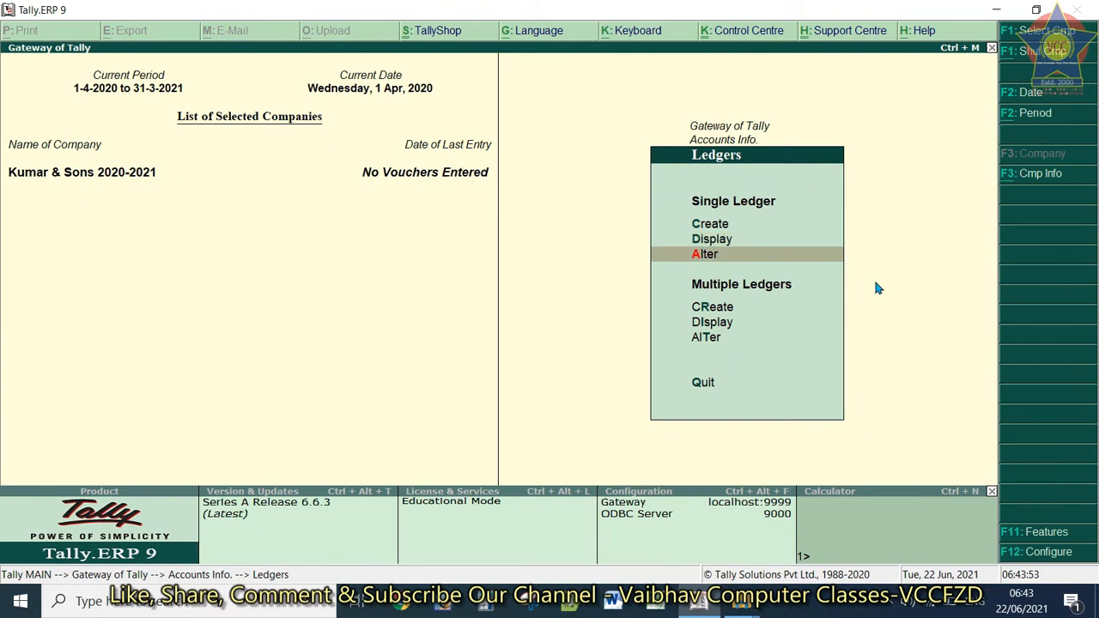
pyautogui.press('Return')
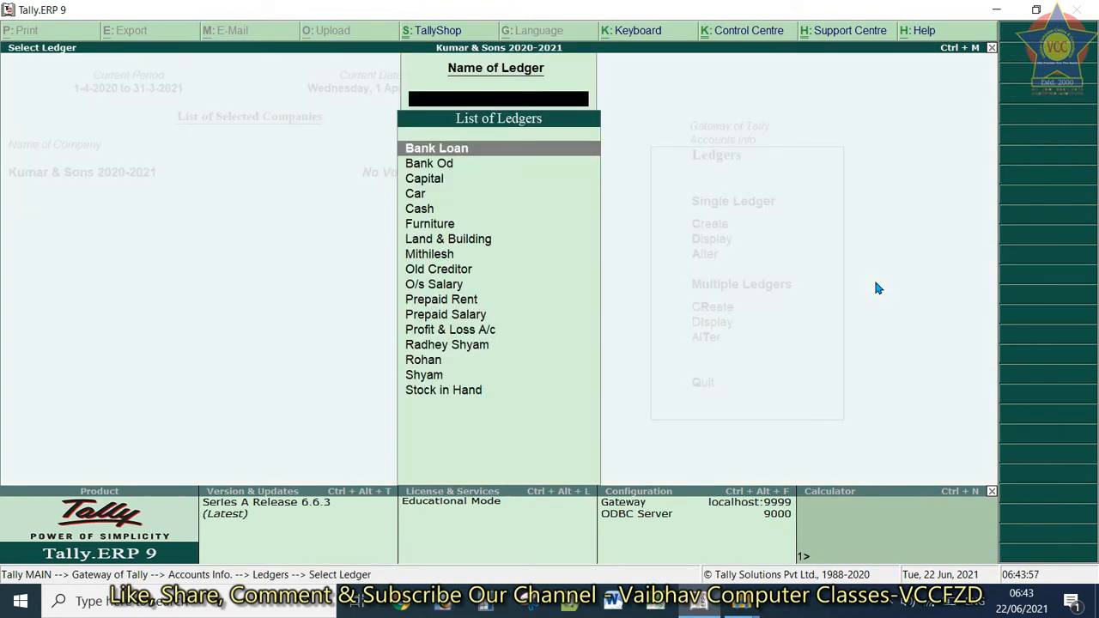
pyautogui.press('Down')
pyautogui.press('Down')
pyautogui.press('Down')
pyautogui.press('Down')
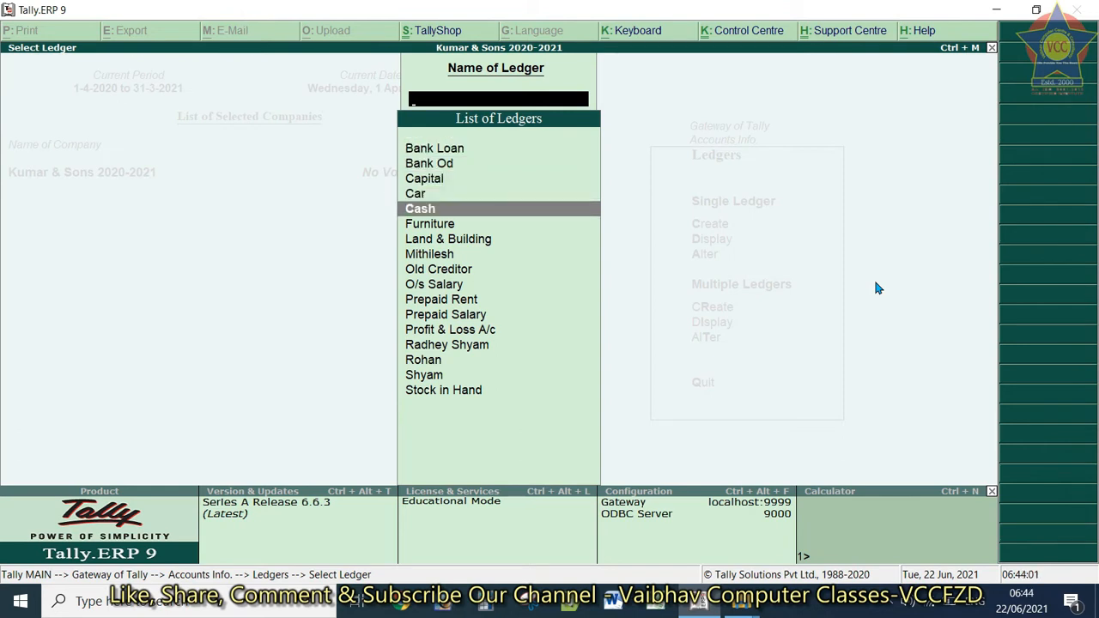
# Open the Cash ledger and move from its alias to the Cash-in-Hand group list
pyautogui.press('Return')
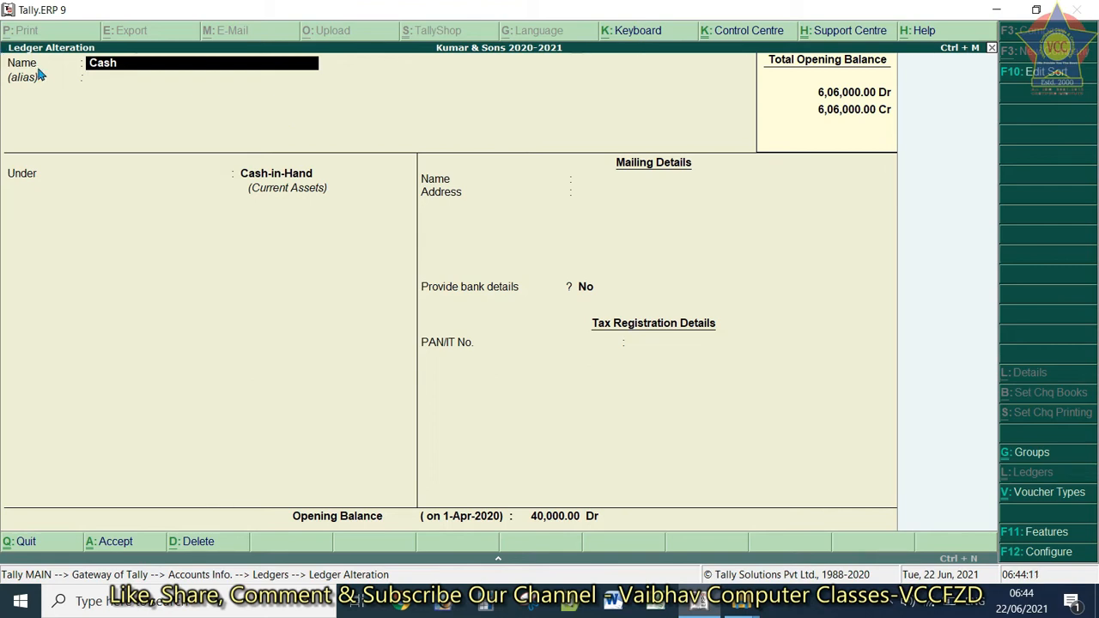
pyautogui.click(126, 78)
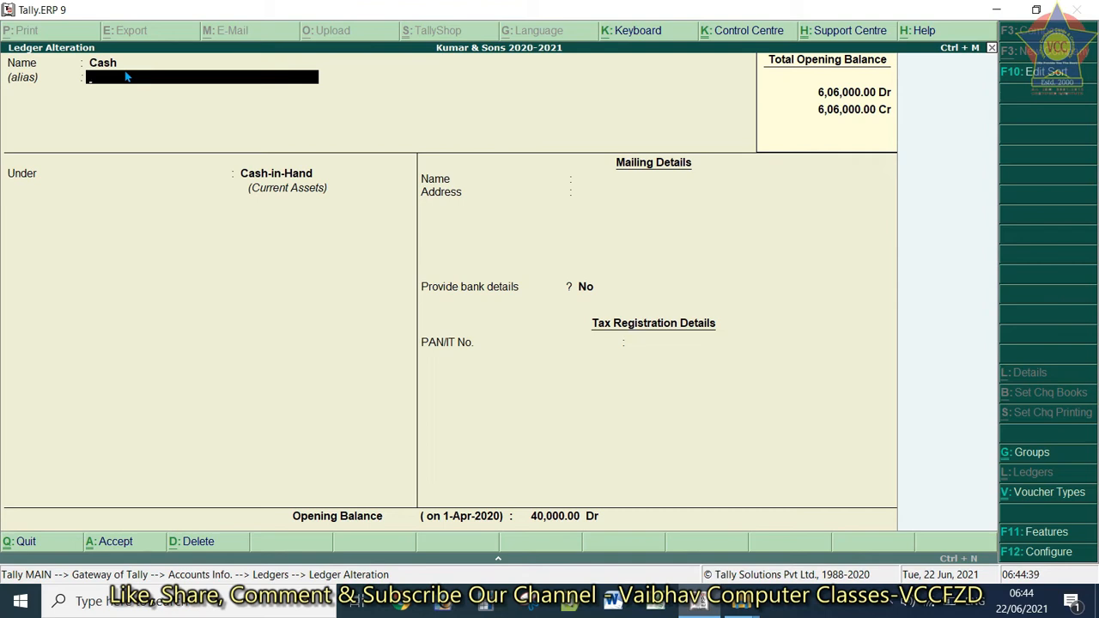
pyautogui.press('Return')
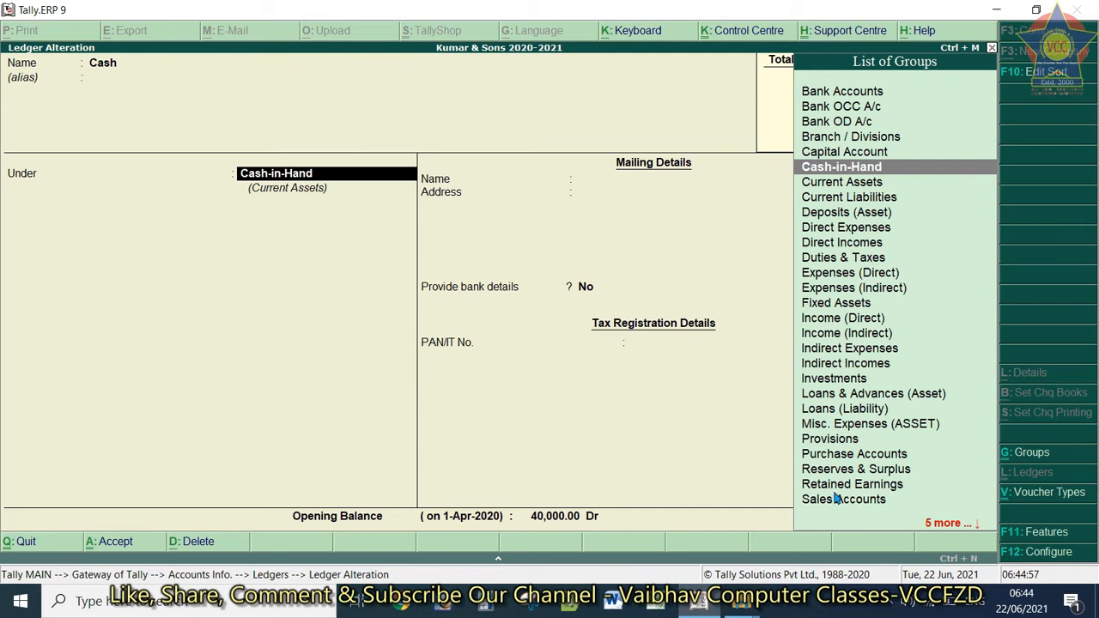
# Step through the Cash ledger keeping its 40,000.00 Dr balance, decline saving, and exit
pyautogui.press('Return')
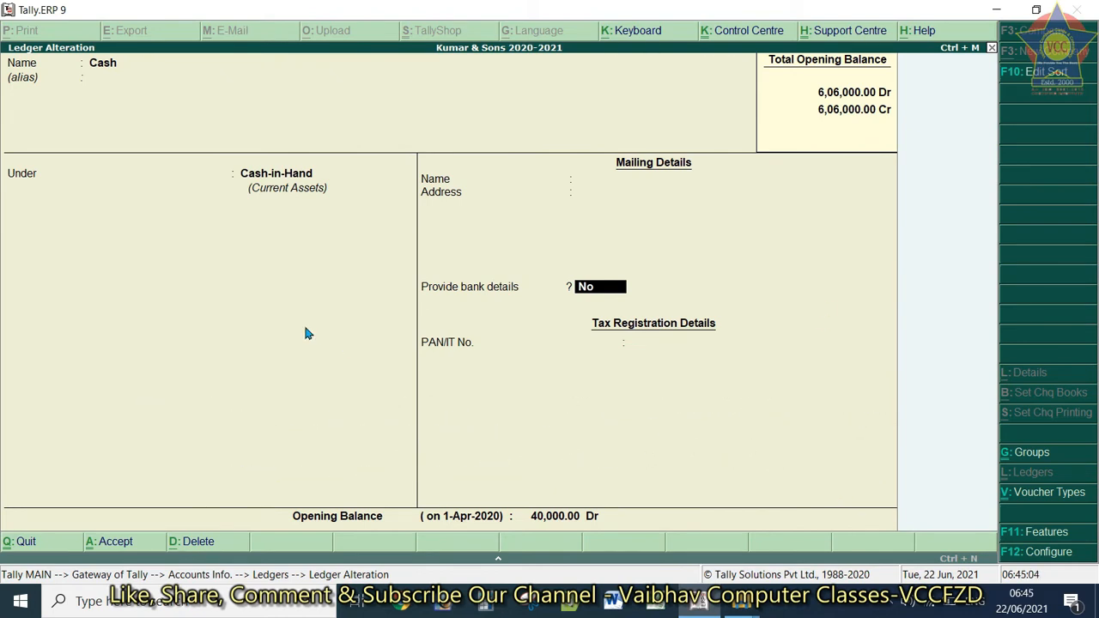
pyautogui.press('Return')
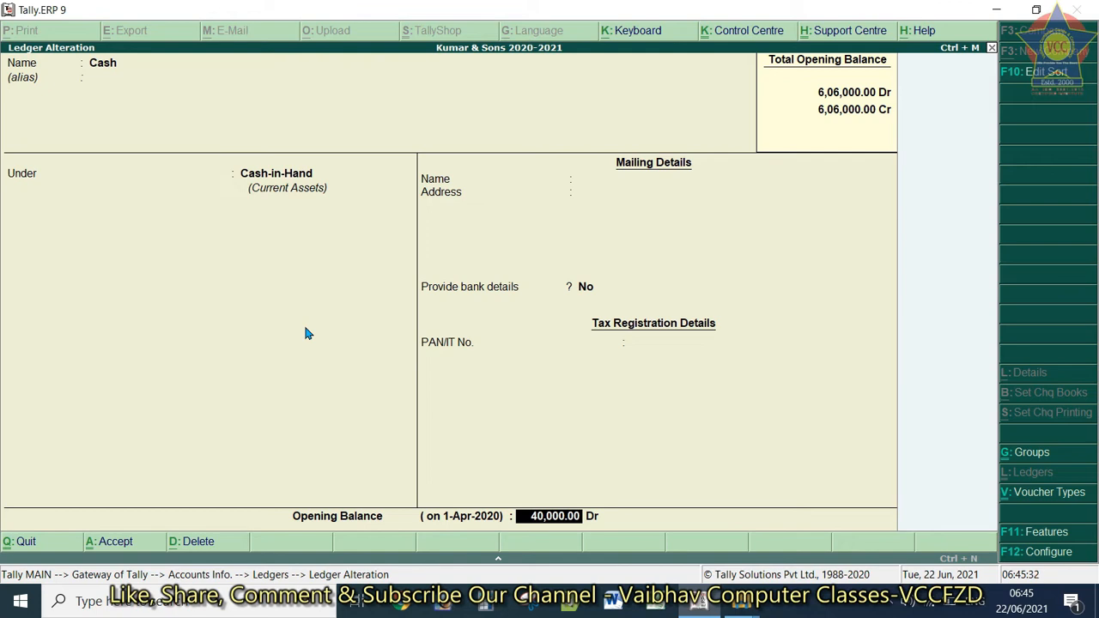
pyautogui.press('Return')
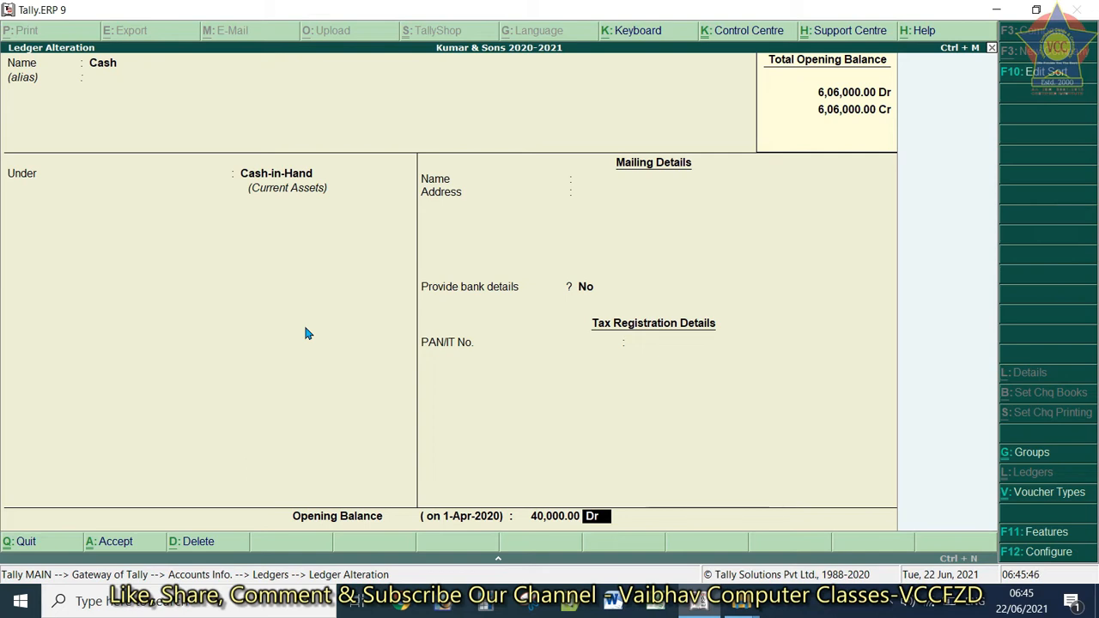
pyautogui.press('Return')
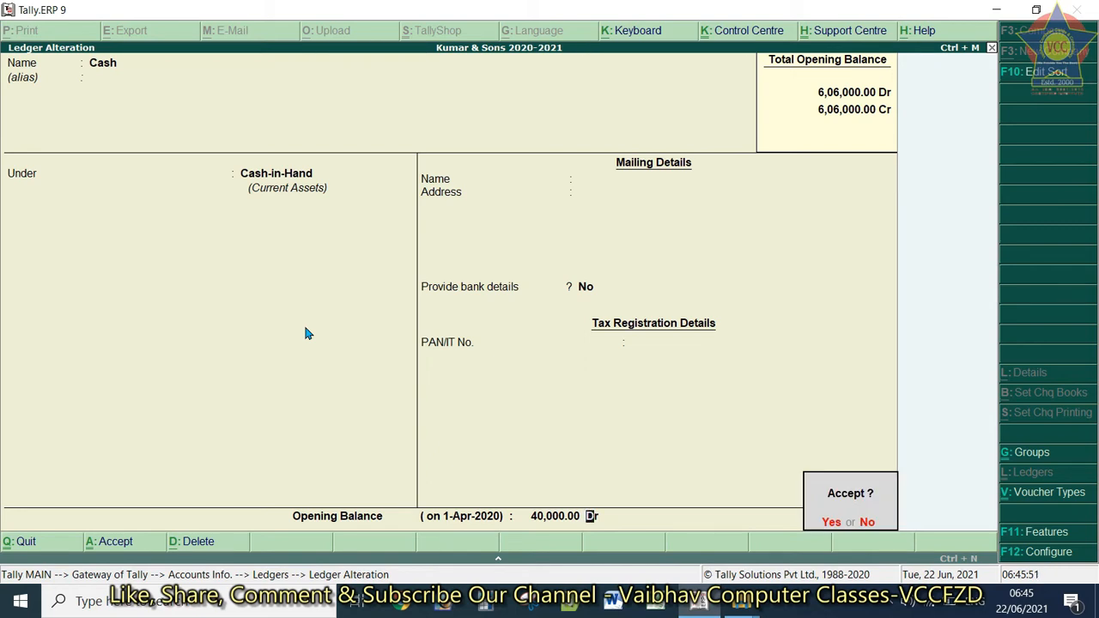
pyautogui.press('Escape')
pyautogui.press('BackSpace')
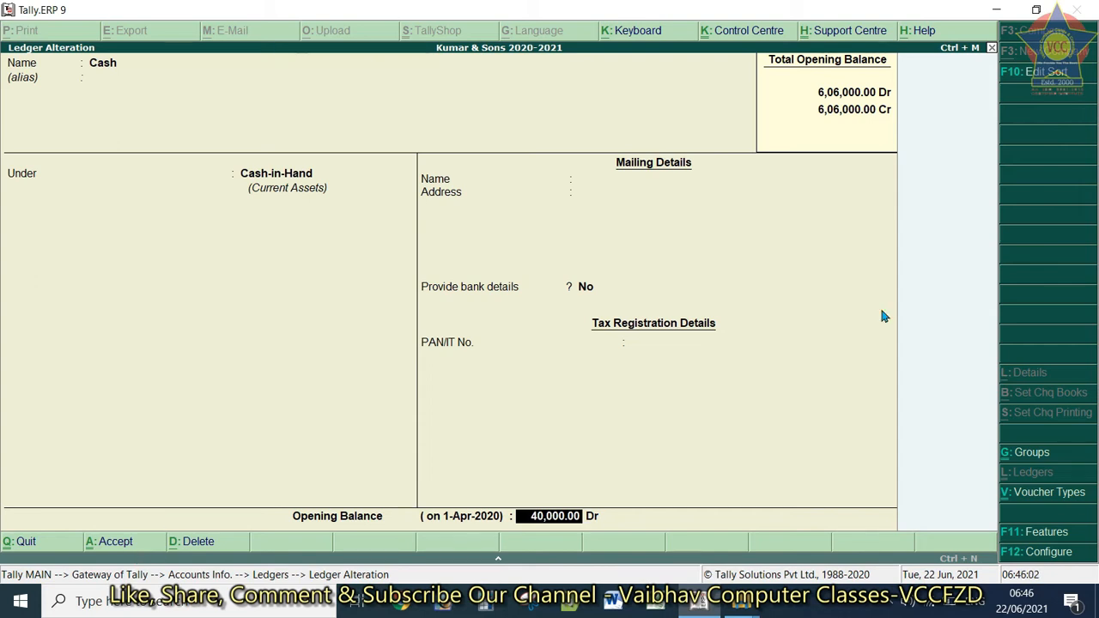
pyautogui.press('Return')
pyautogui.press('Return')
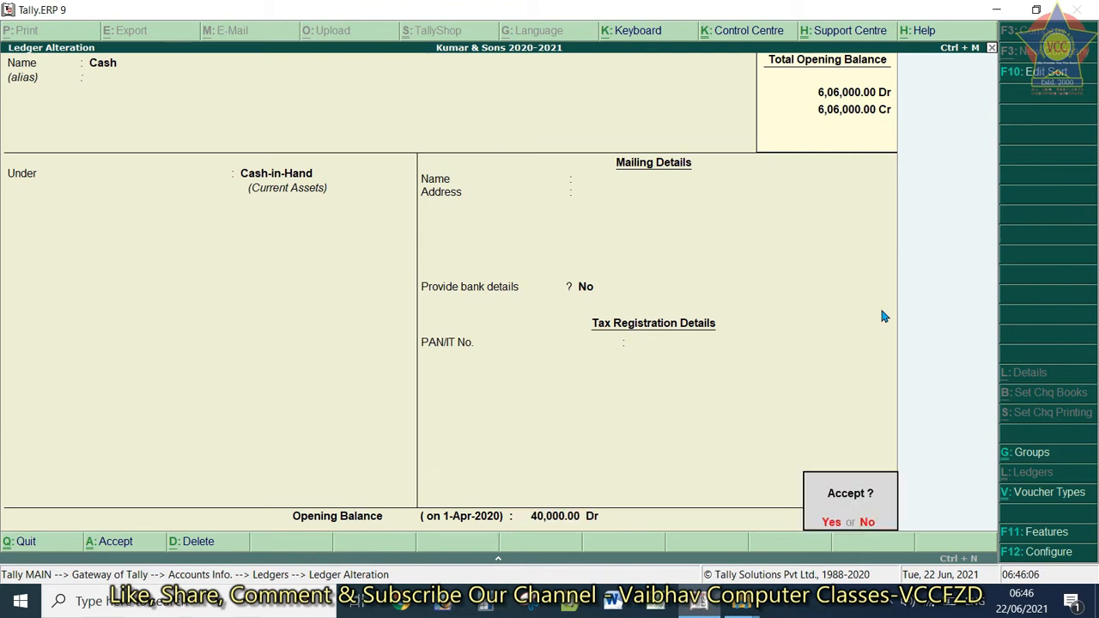
pyautogui.press('Escape')
pyautogui.press('BackSpace')
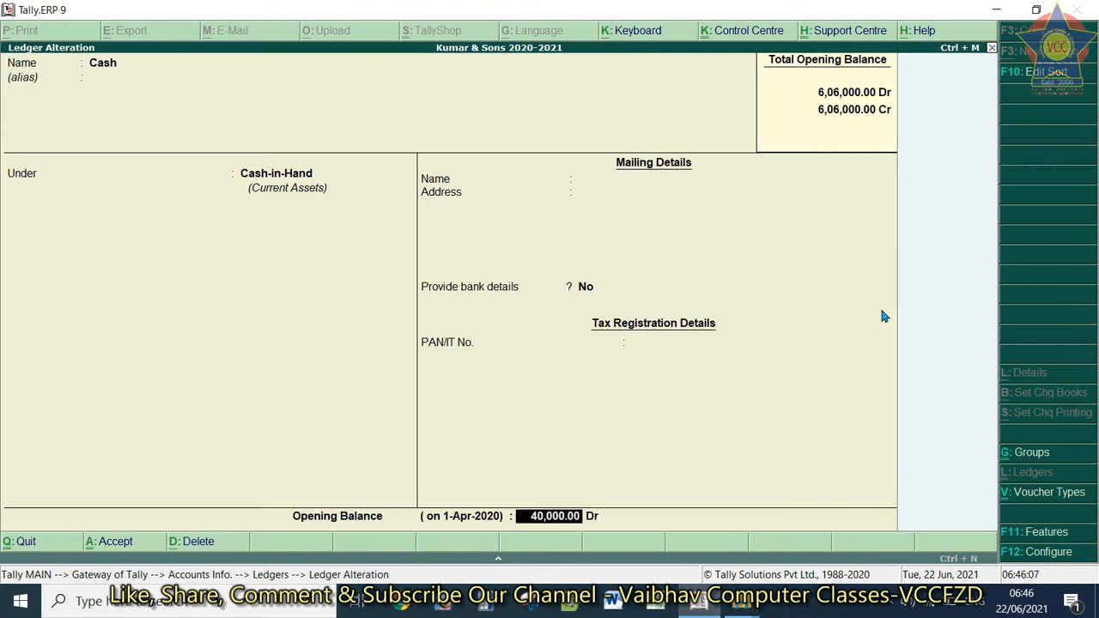
pyautogui.press('Escape')
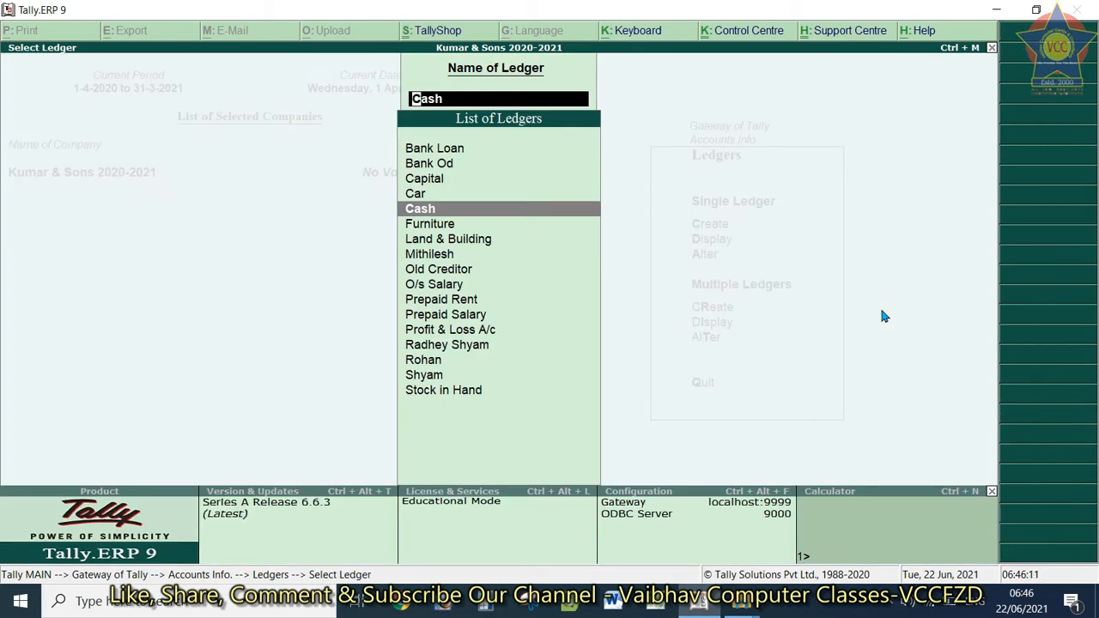
# Return to the Ledgers menu and start Single Ledger creation
pyautogui.press('Escape')
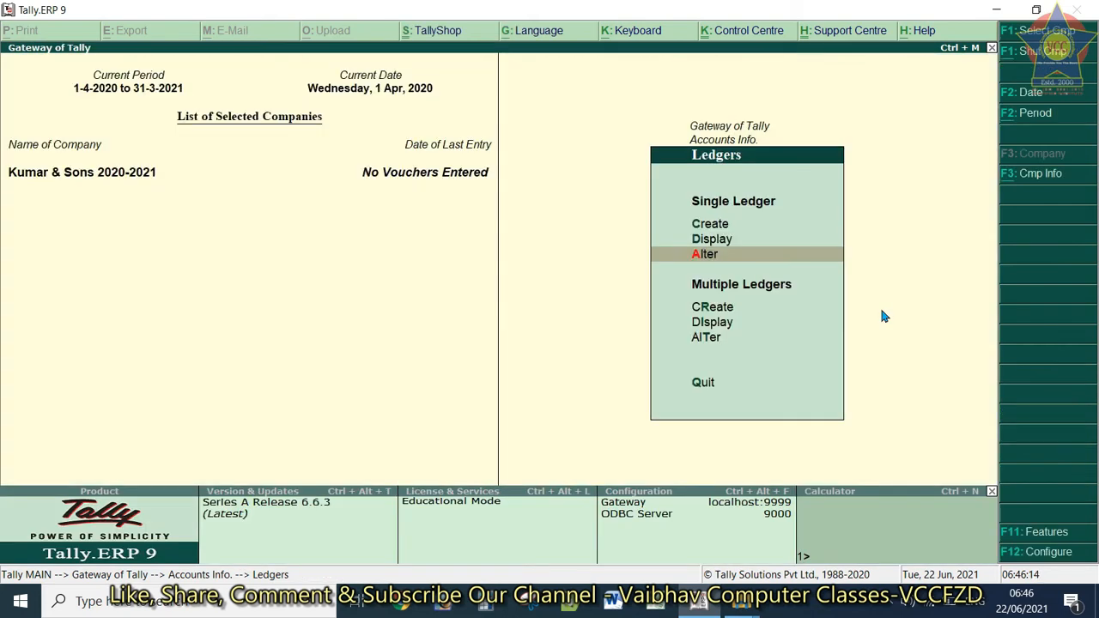
pyautogui.press('Up')
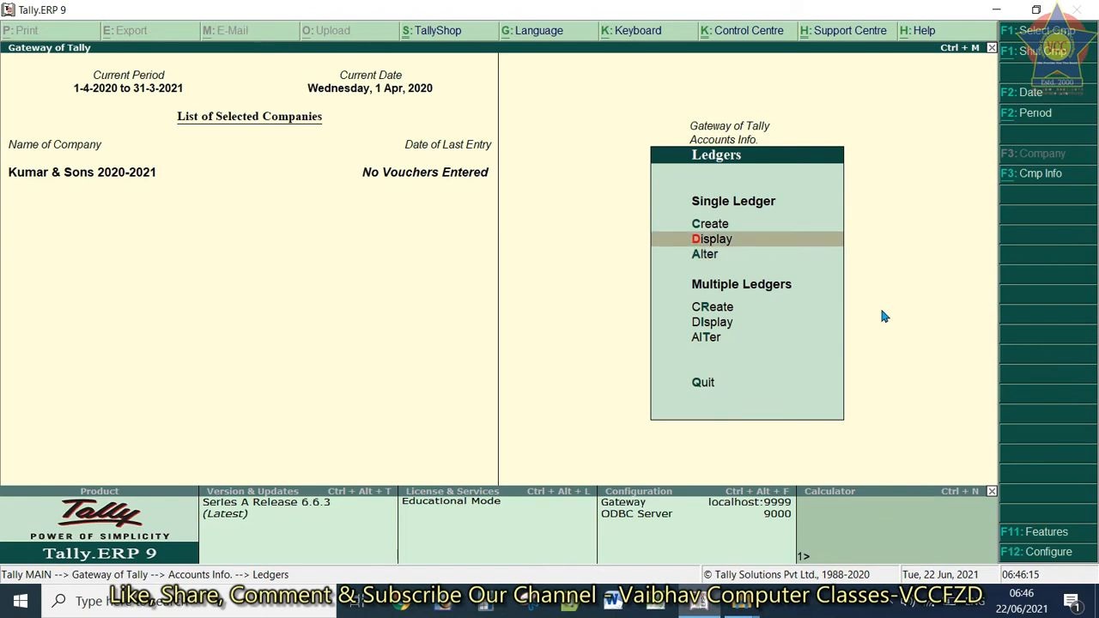
pyautogui.press('Up')
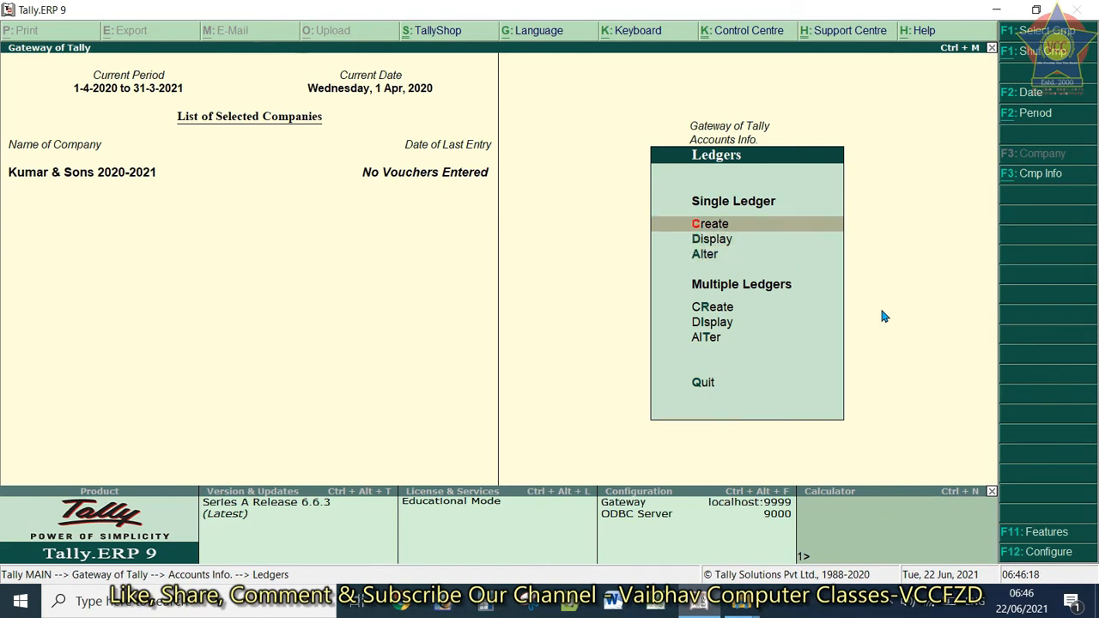
pyautogui.press('Return')
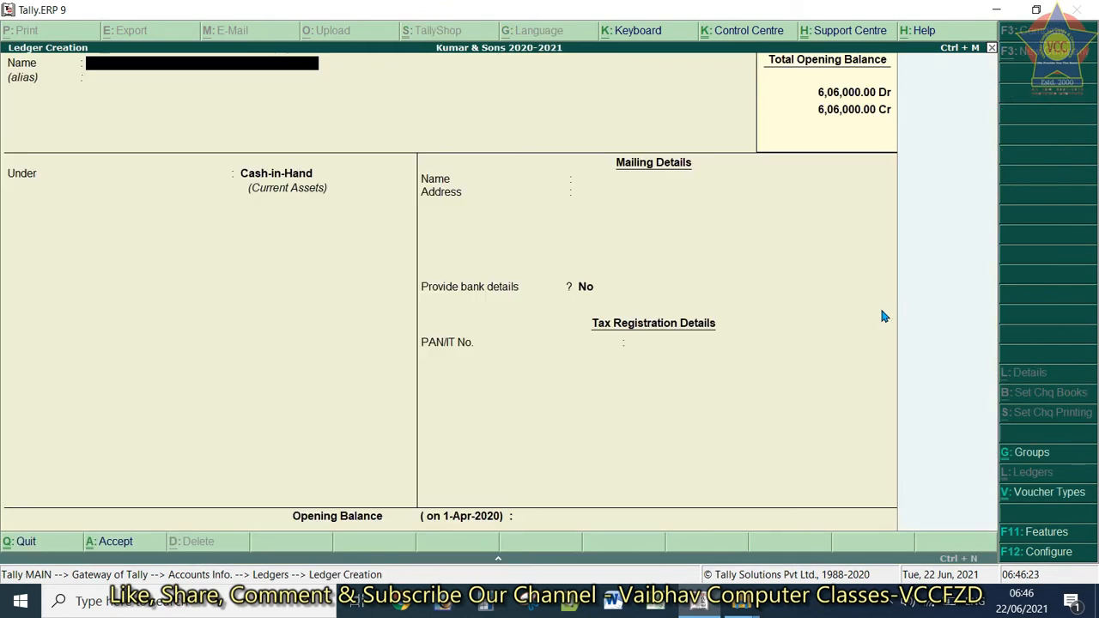
# Try the name CASH, then clear it after the 'Name already exists' error
pyautogui.write('CASH')
pyautogui.press('Return')
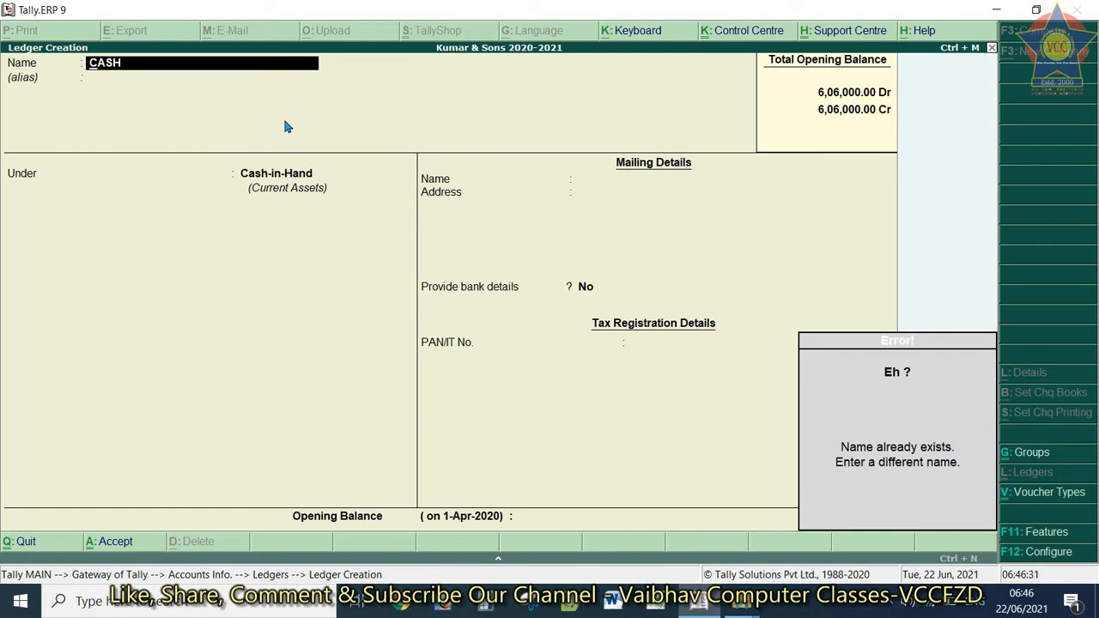
pyautogui.press('BackSpace')
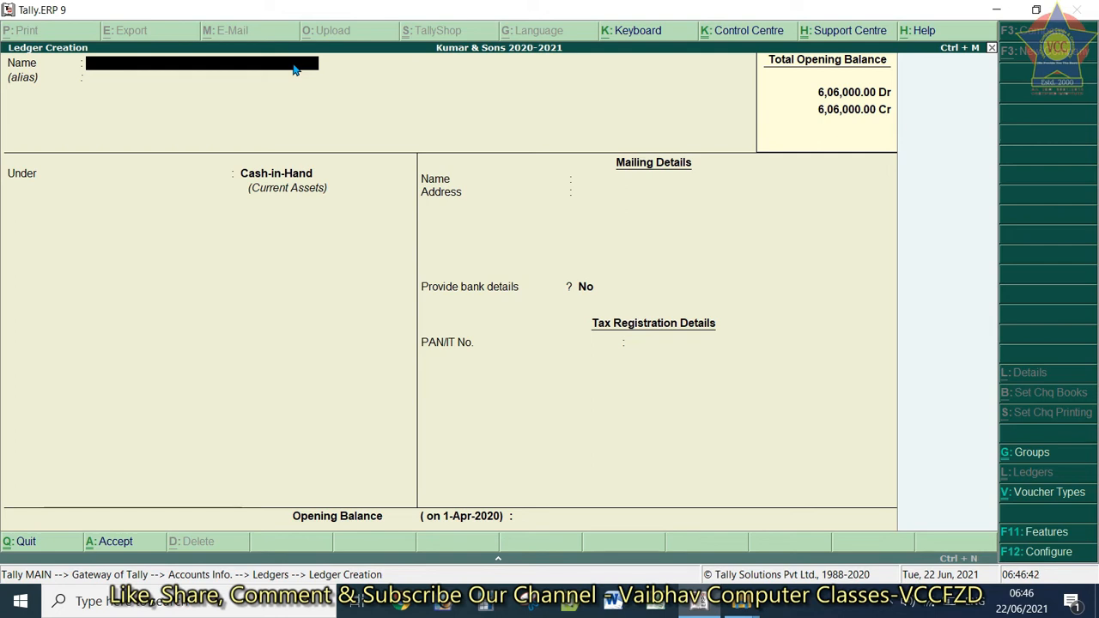
pyautogui.write('R')
pyautogui.write('AE')
pyautogui.press('BackSpace')
pyautogui.write('HES')
pyautogui.press('BackSpace')
pyautogui.press('BackSpace')
pyautogui.press('BackSpace')
pyautogui.write('JESH')
pyautogui.press('Return')
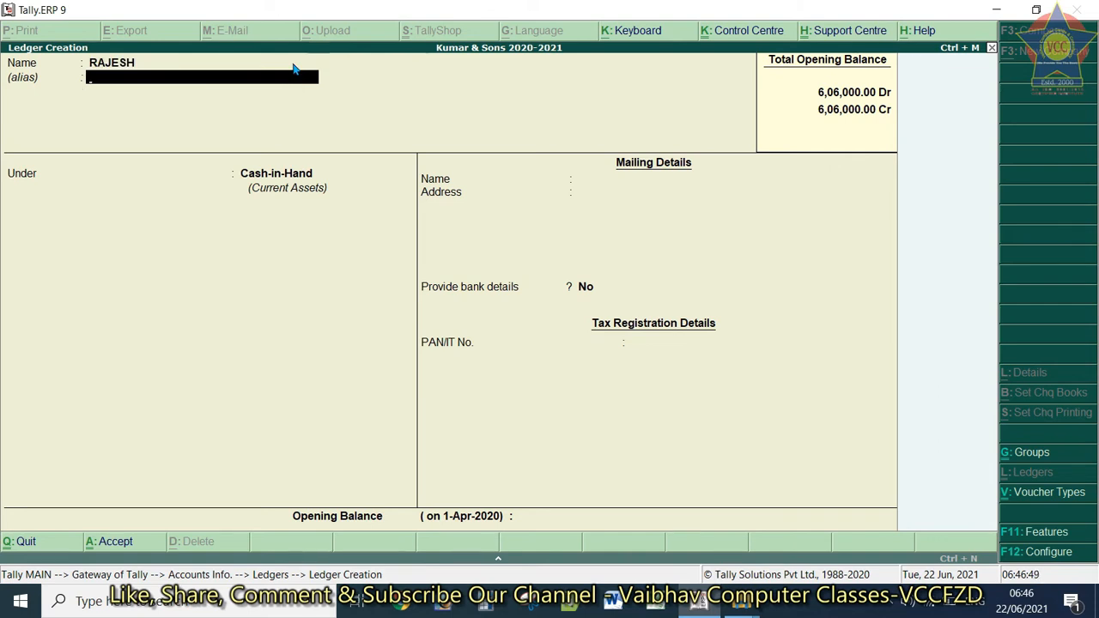
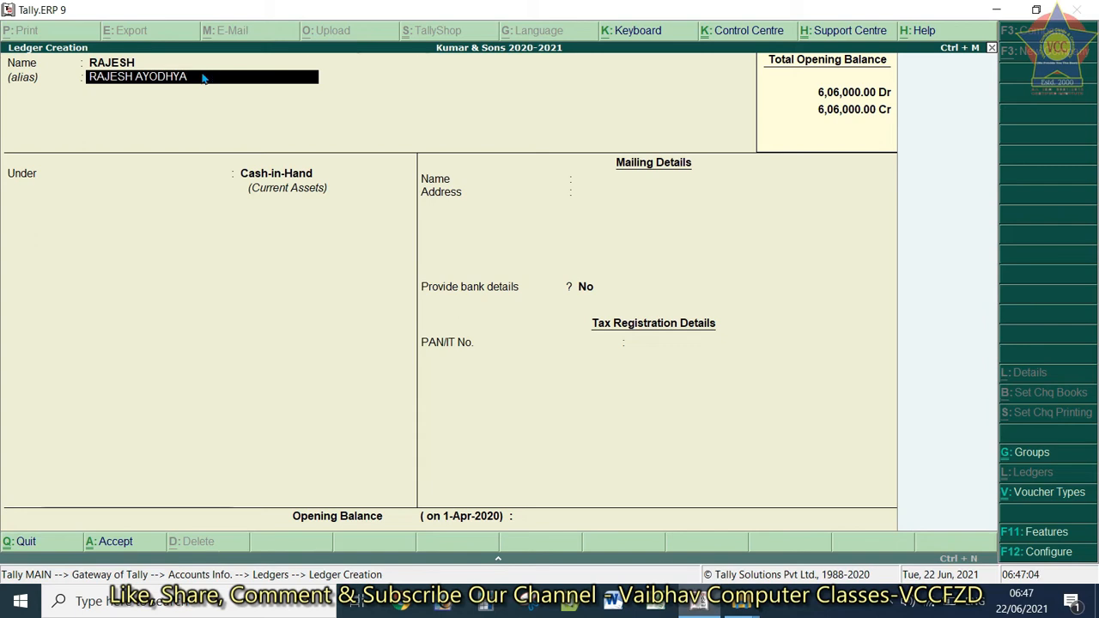
pyautogui.press('Return')
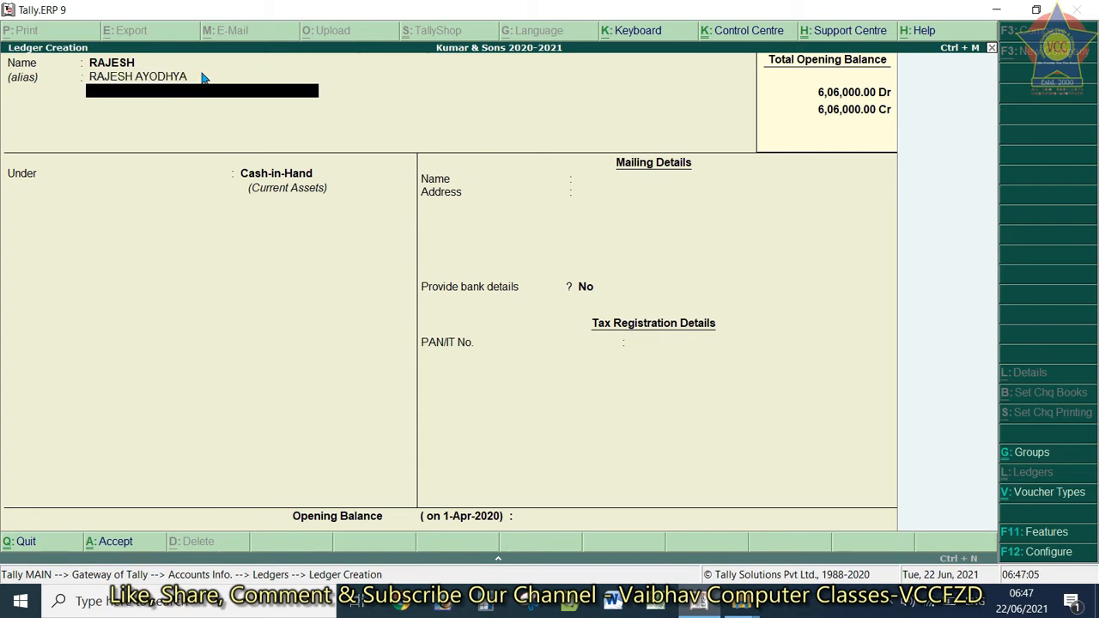
pyautogui.press('Return')
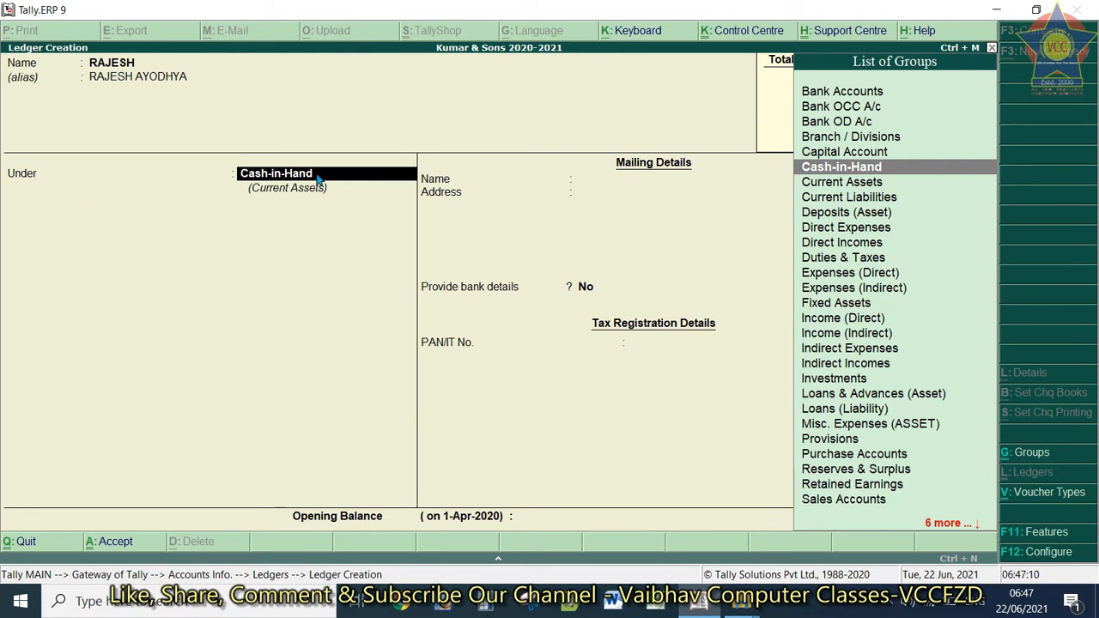
# Pick Sundry Debtors from the S-filtered List of Groups as the parent group
pyautogui.write('S')
pyautogui.press('Down')
pyautogui.press('Down')
pyautogui.press('Down')
pyautogui.press('Down')
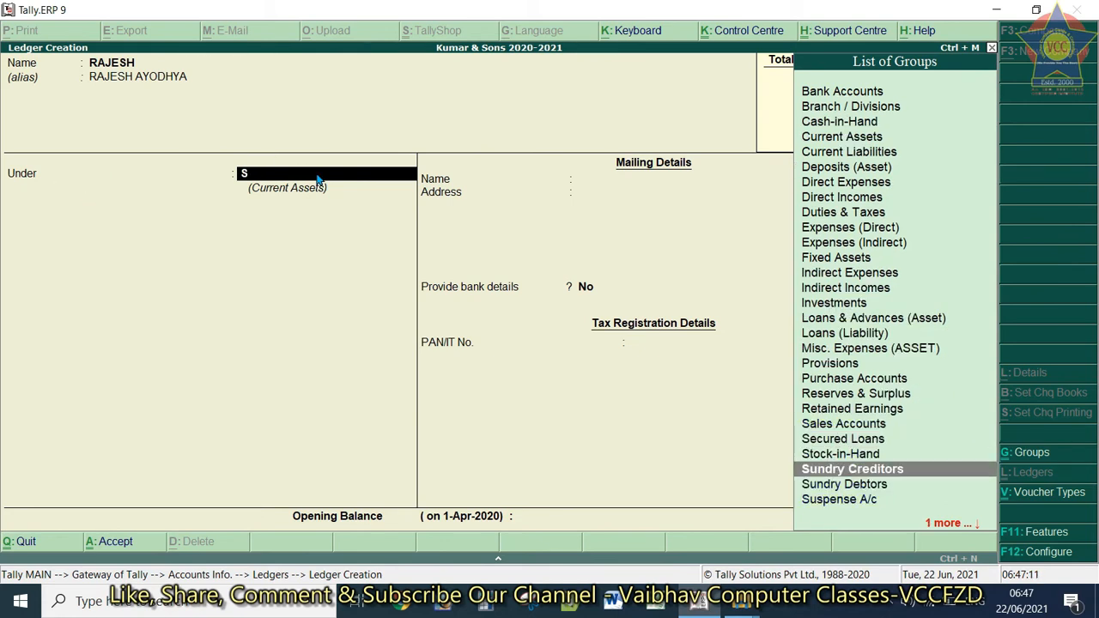
pyautogui.press('Up')
pyautogui.press('Down')
pyautogui.press('Return')
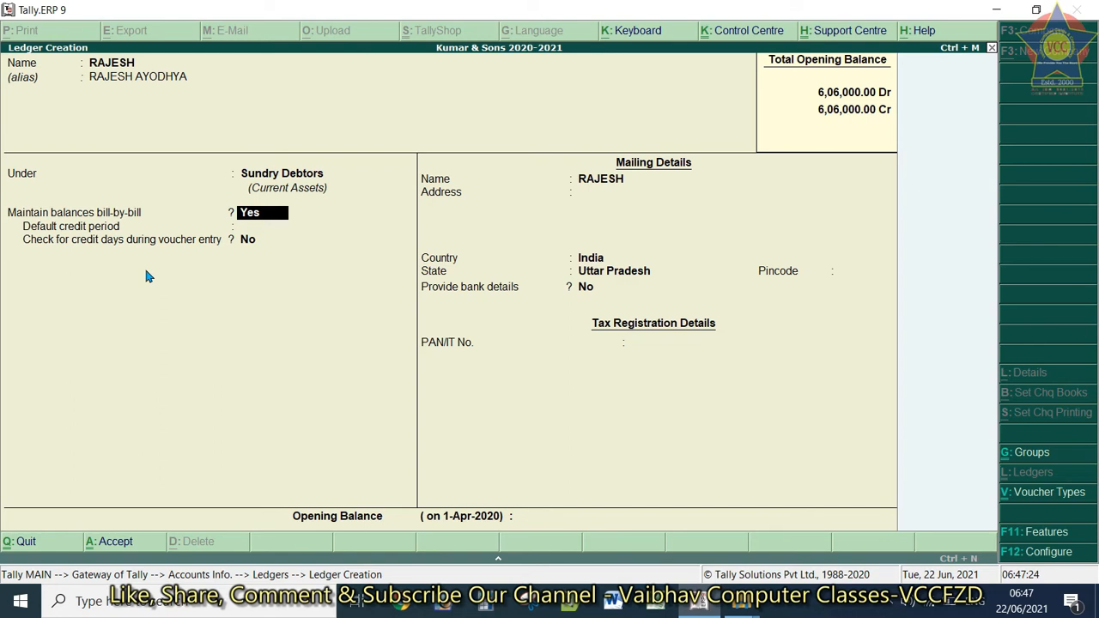
# Set bill-by-bill balances back to Yes, leave credit period blank, credit-day checking No
pyautogui.press('Return')
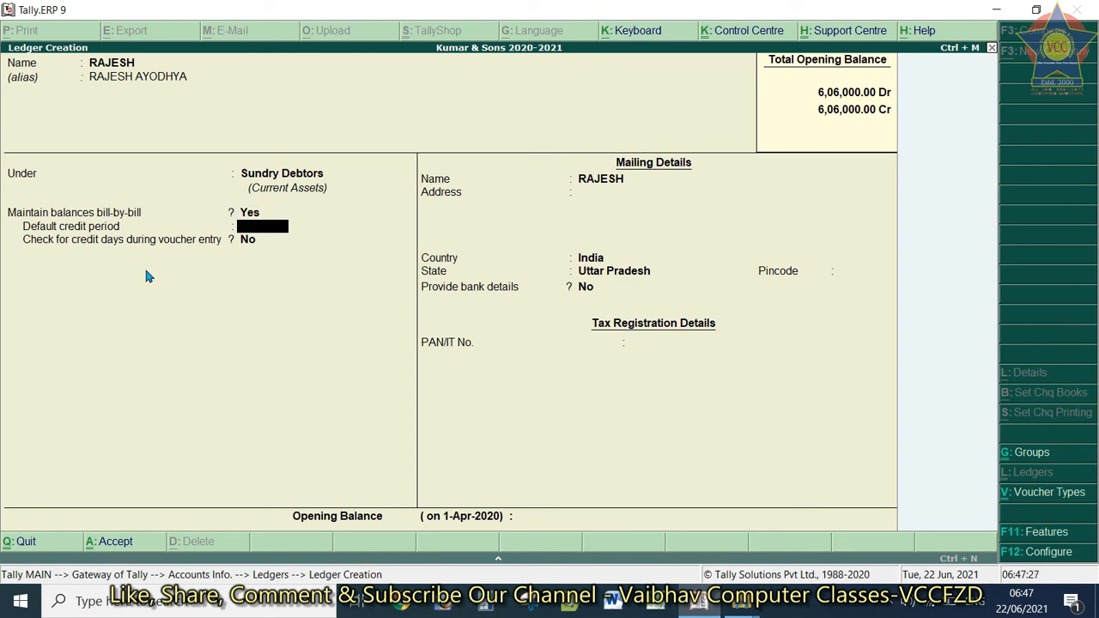
pyautogui.press('BackSpace')
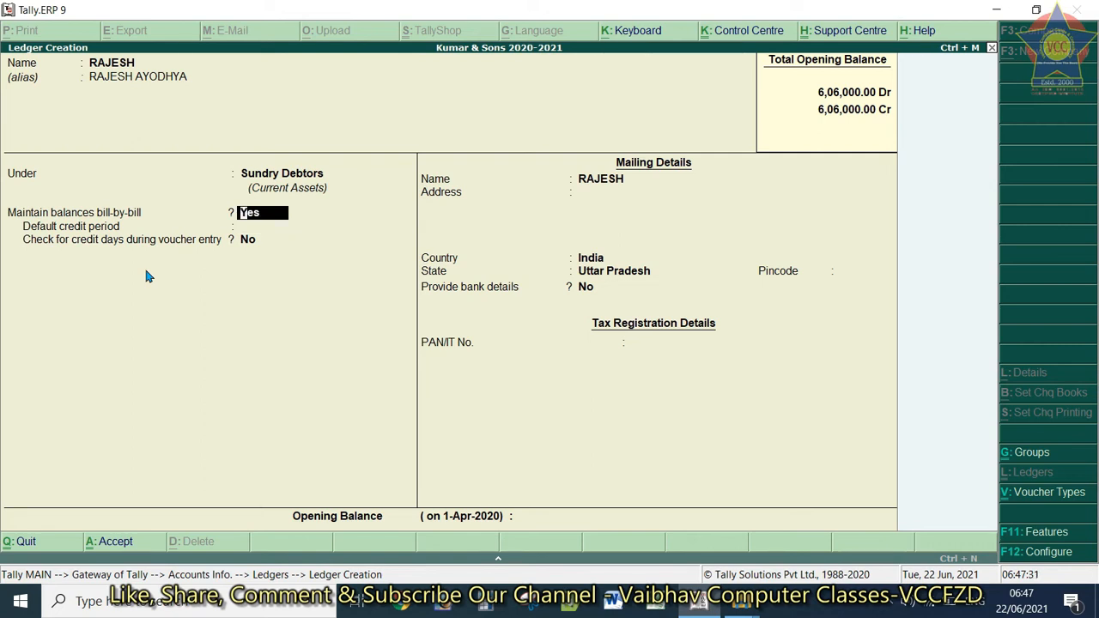
pyautogui.press('space')
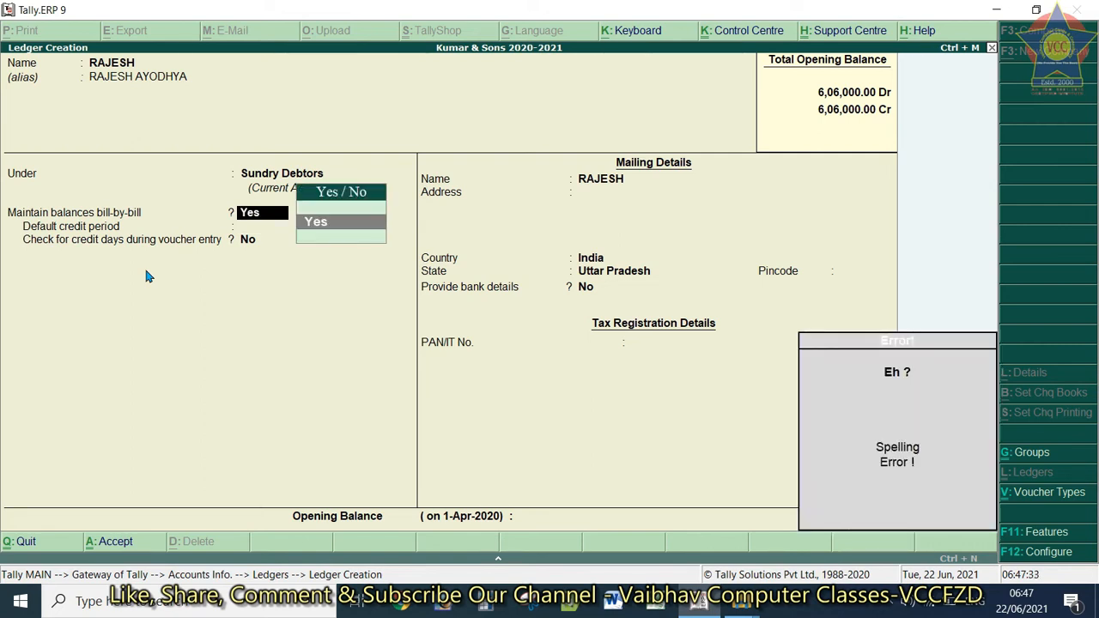
pyautogui.press('BackSpace')
pyautogui.press('BackSpace')
pyautogui.press('BackSpace')
pyautogui.write('N')
pyautogui.press('Return')
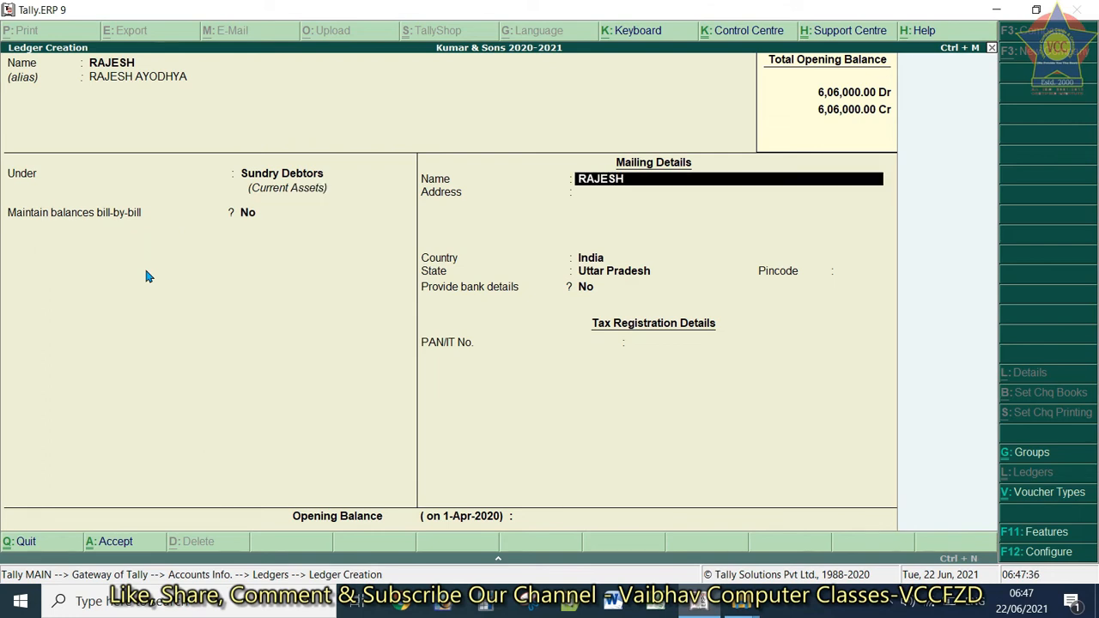
pyautogui.press('BackSpace')
pyautogui.write('Y')
pyautogui.press('Return')
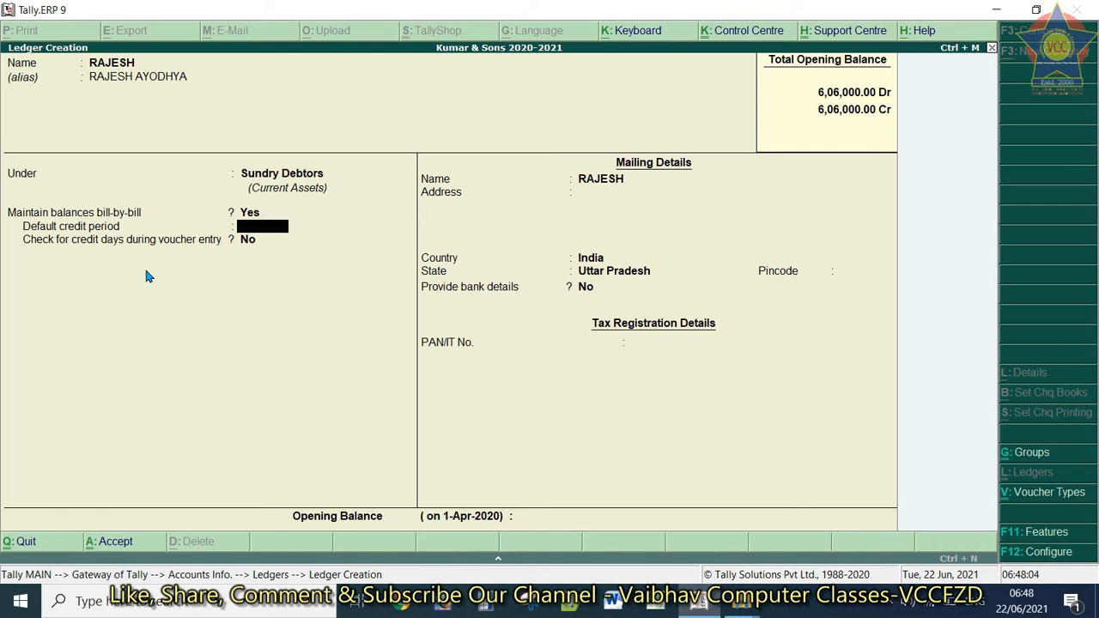
pyautogui.press('Return')
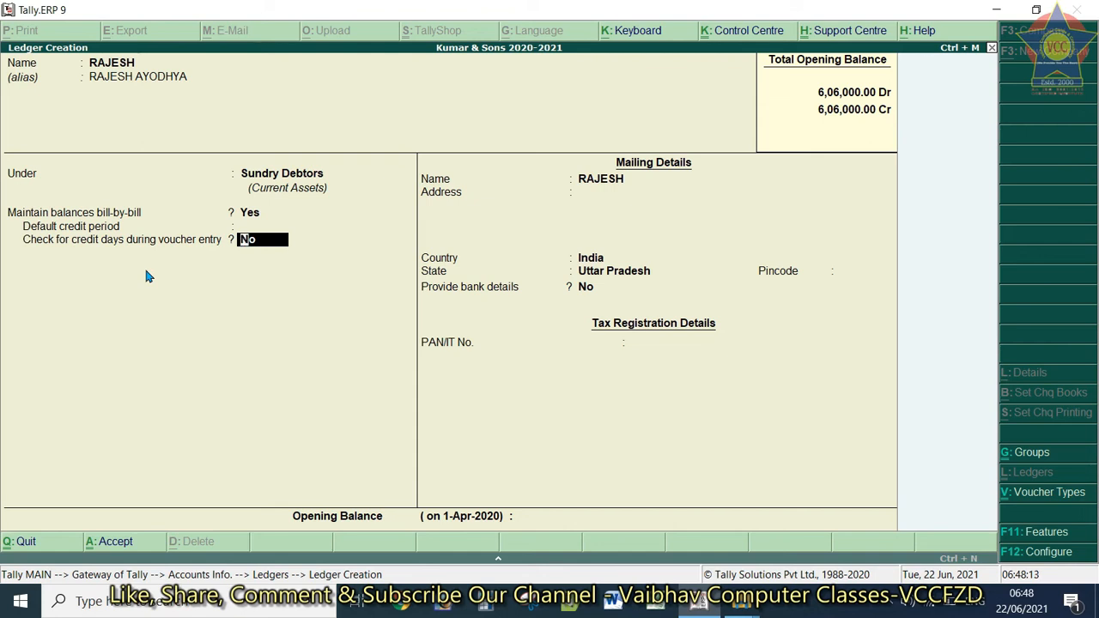
pyautogui.press('Return')
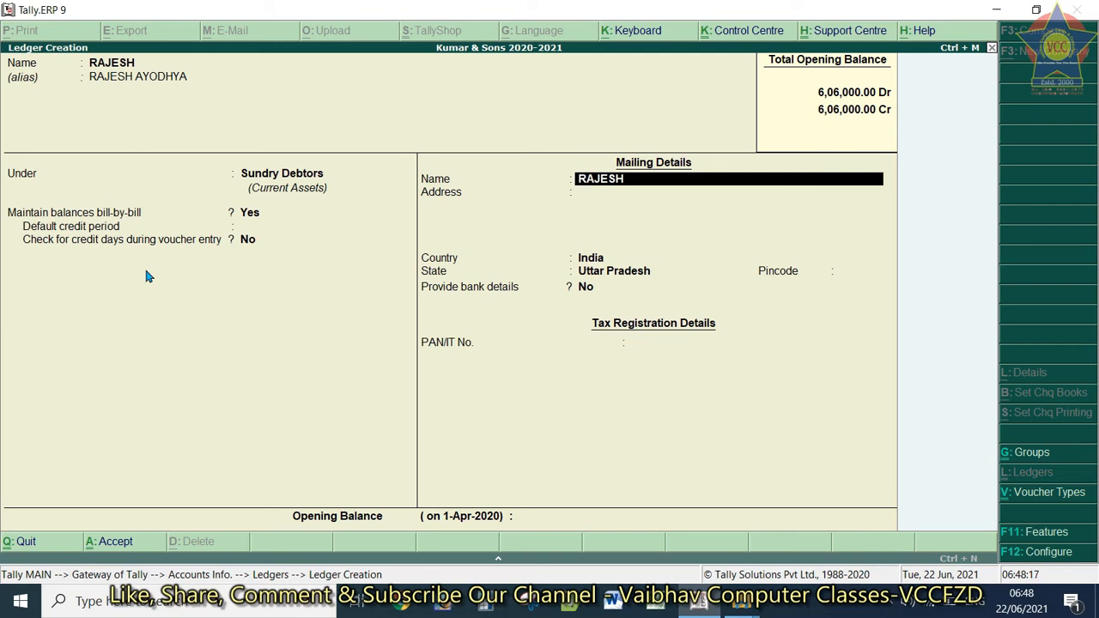
# Keep mailing name RAJESH, no address, India and Uttar Pradesh, no pincode
pyautogui.press('Return')
pyautogui.press('Return')
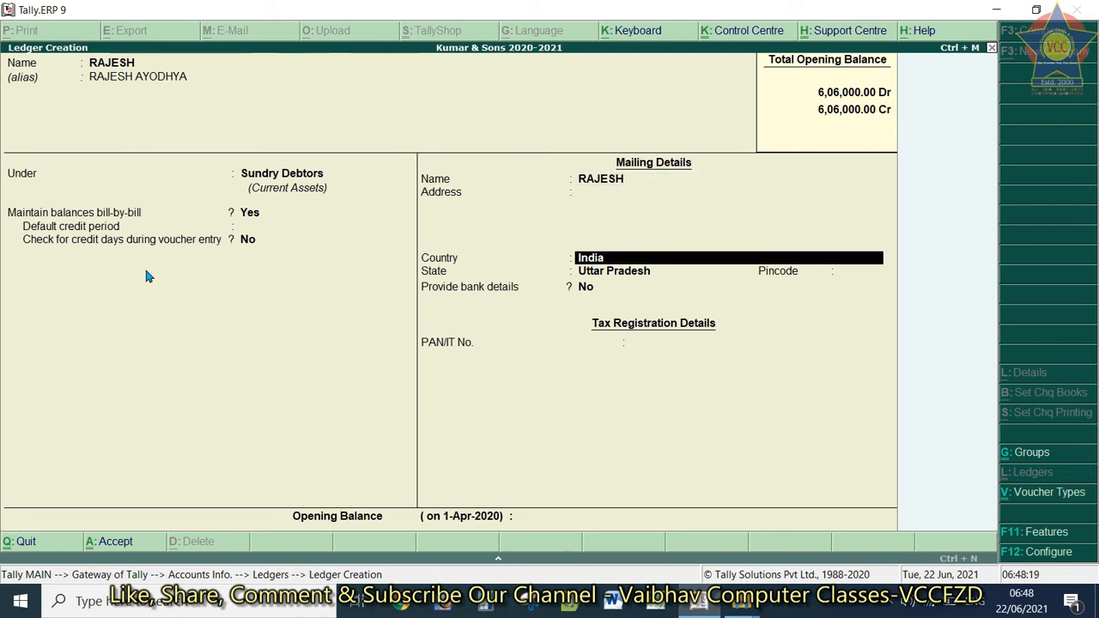
pyautogui.press('Return')
pyautogui.press('Return')
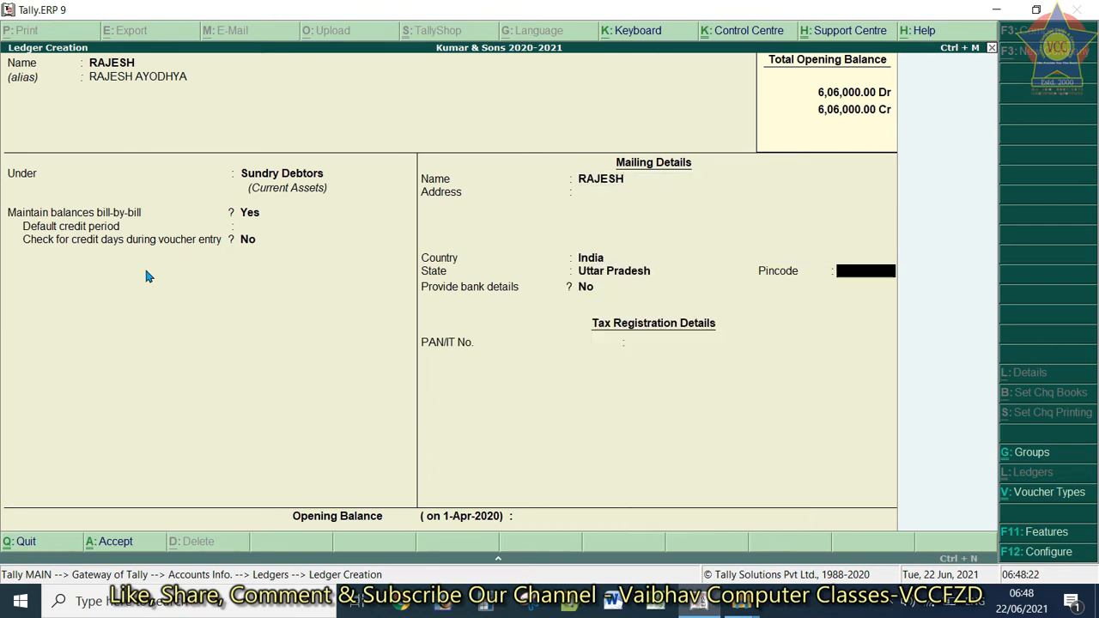
pyautogui.press('Return')
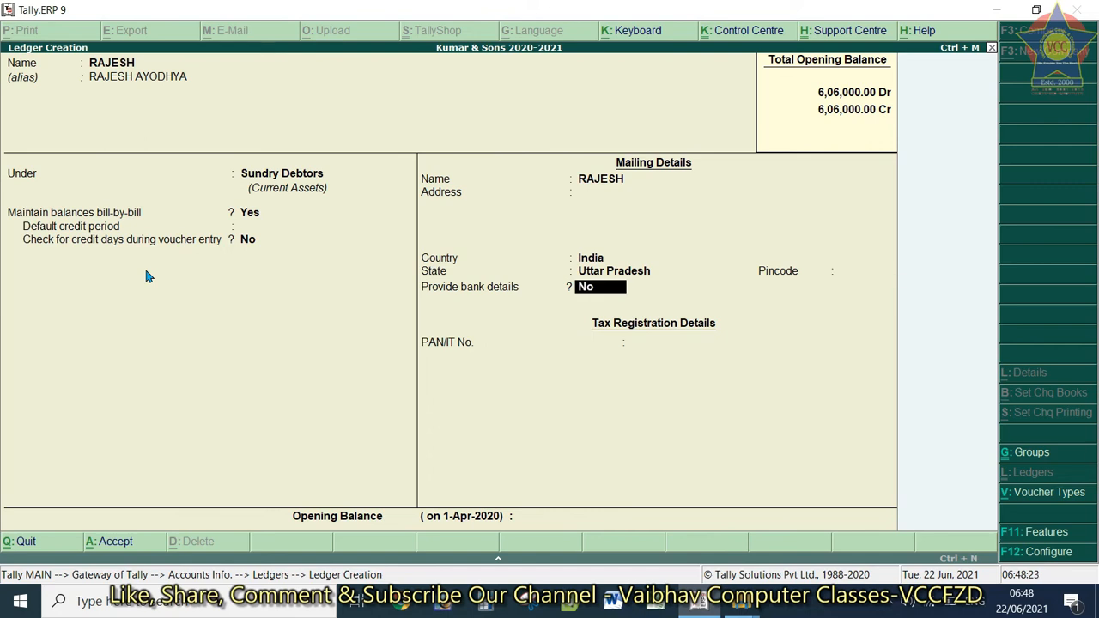
# Briefly enable bank details with e-Fund Transfer, then cancel and set bank details to No
pyautogui.write('Y')
pyautogui.press('Return')
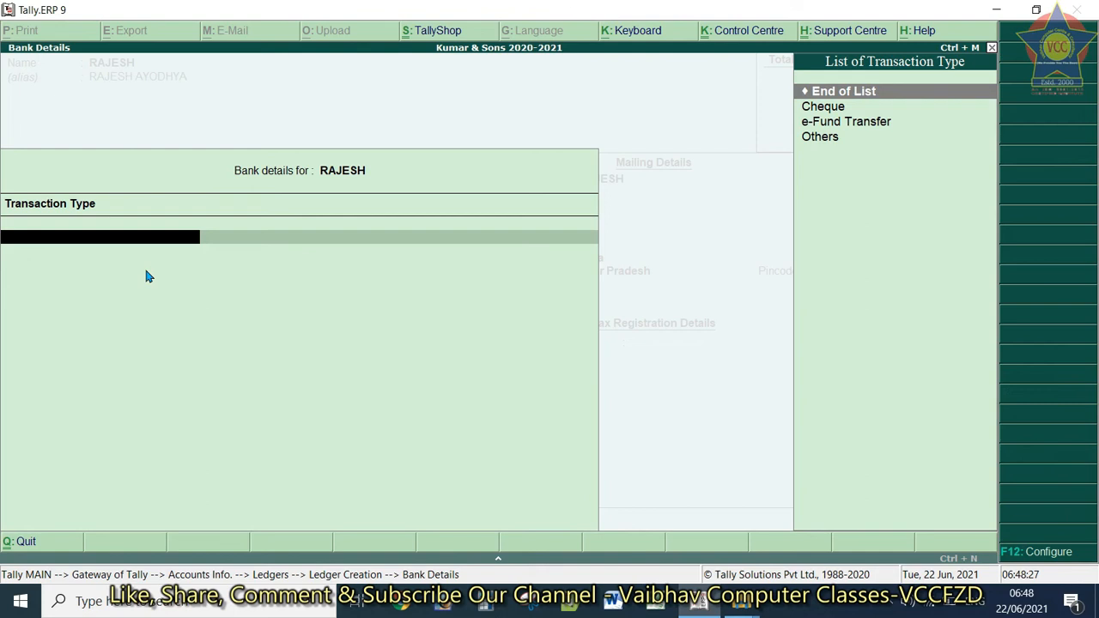
pyautogui.press('Down')
pyautogui.press('Down')
pyautogui.press('Down')
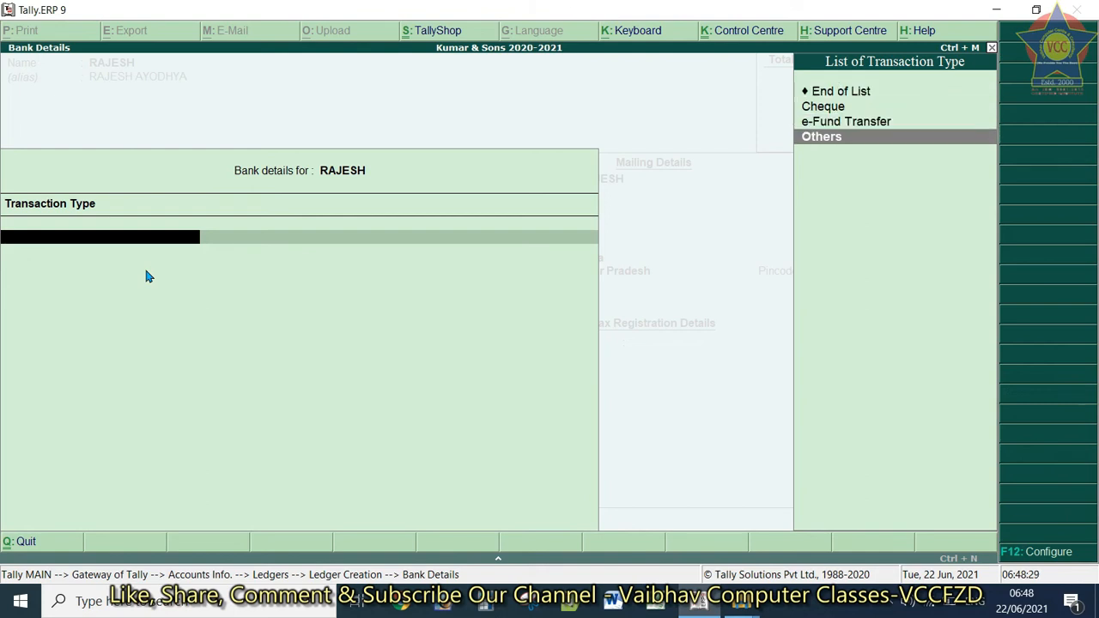
pyautogui.press('Up')
pyautogui.press('Up')
pyautogui.press('Up')
pyautogui.press('Down')
pyautogui.press('Down')
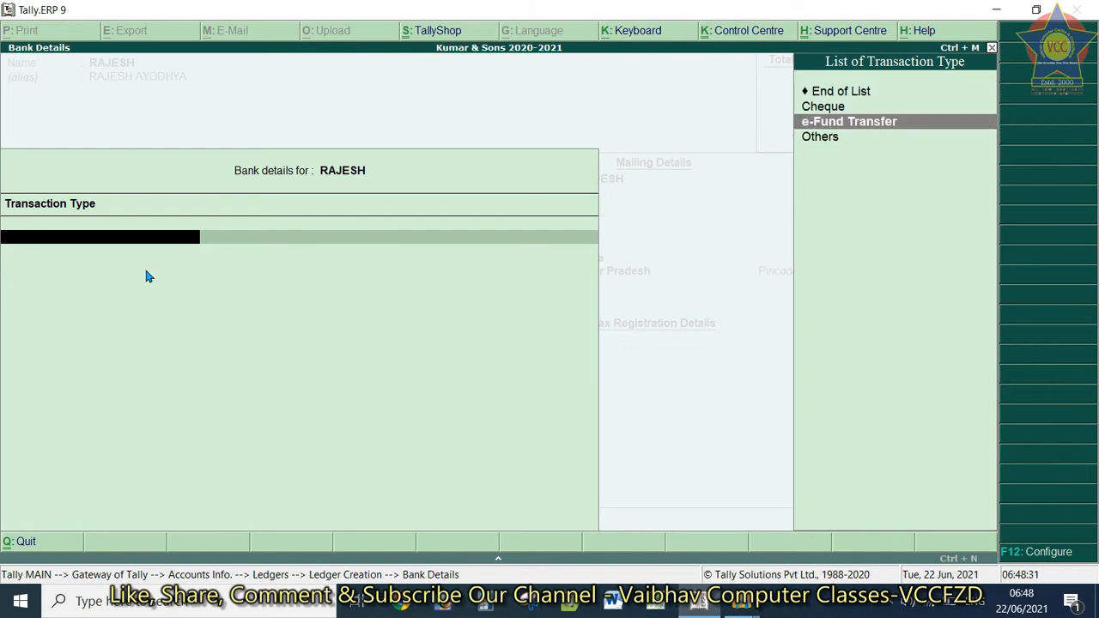
pyautogui.press('Return')
pyautogui.press('Return')
pyautogui.press('Return')
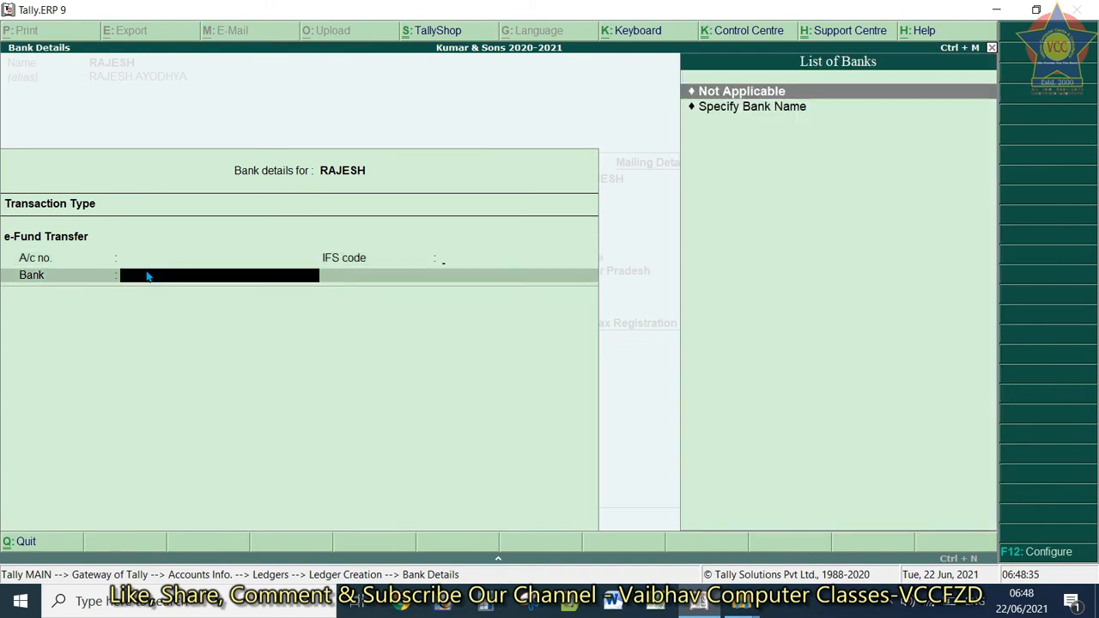
pyautogui.press('BackSpace')
pyautogui.press('BackSpace')
pyautogui.press('Escape')
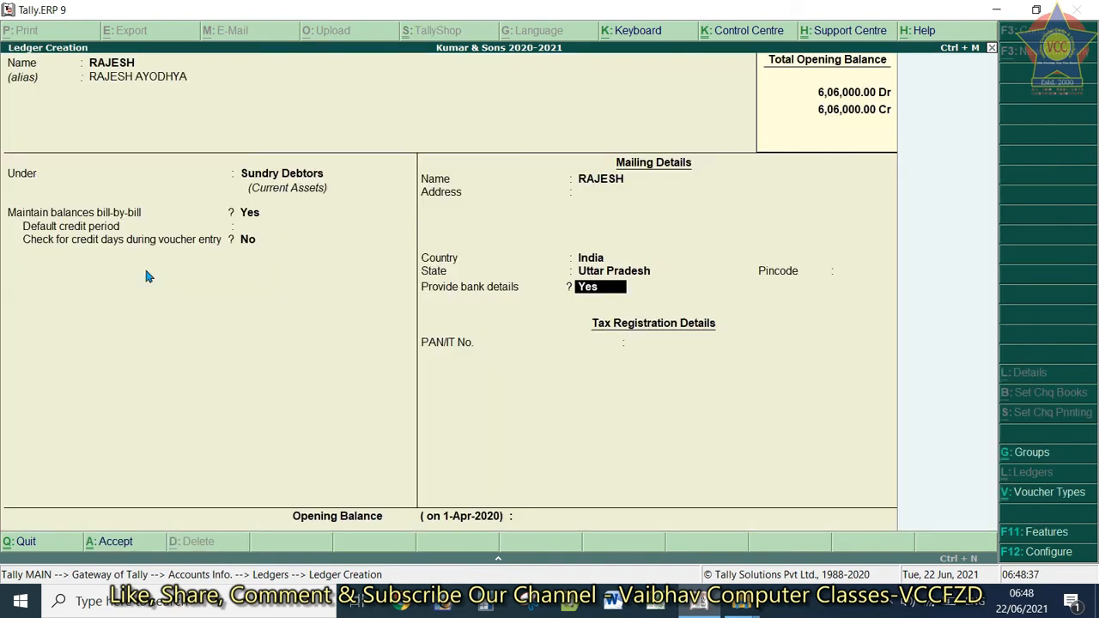
pyautogui.write('n')
pyautogui.press('BackSpace')
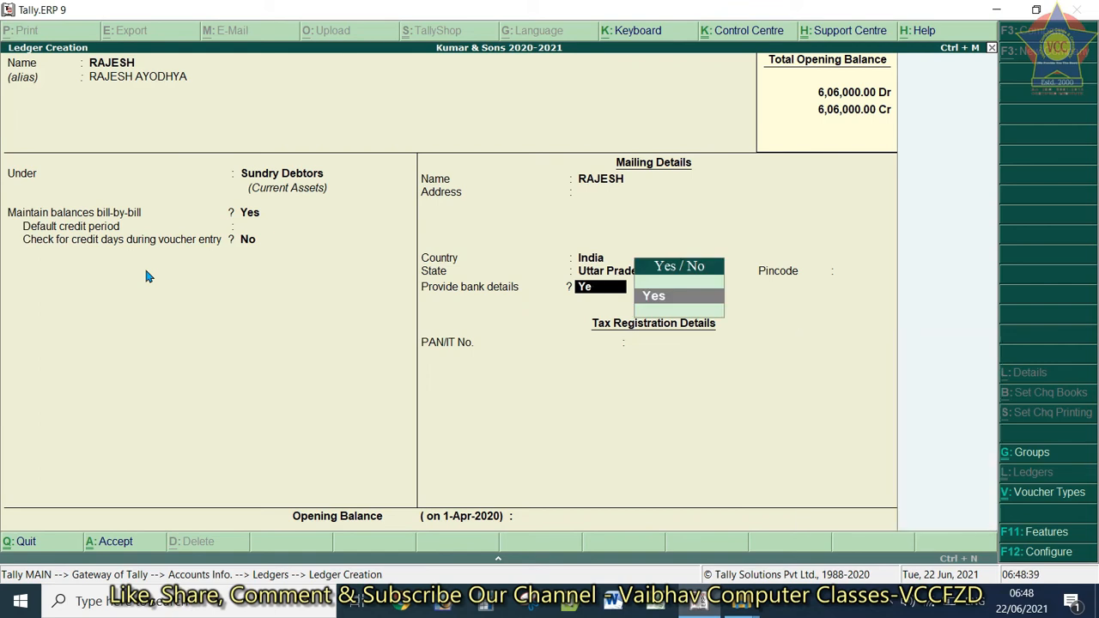
pyautogui.press('BackSpace')
pyautogui.press('BackSpace')
pyautogui.press('Return')
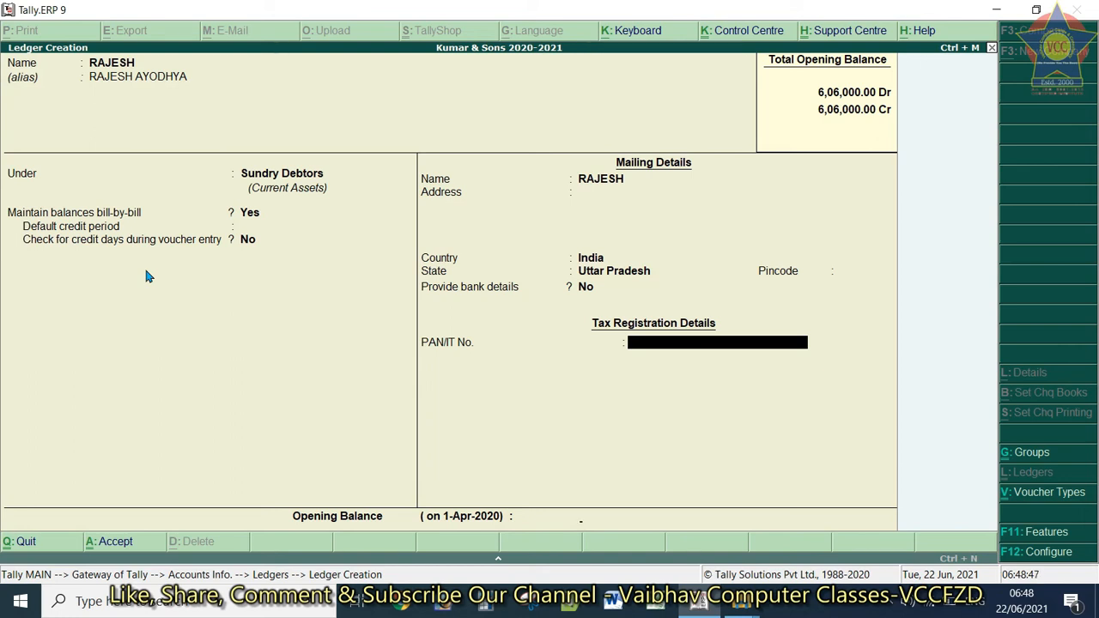
# Leave PAN and opening balance blank and accept the RAJESH ledger
pyautogui.press('Return')
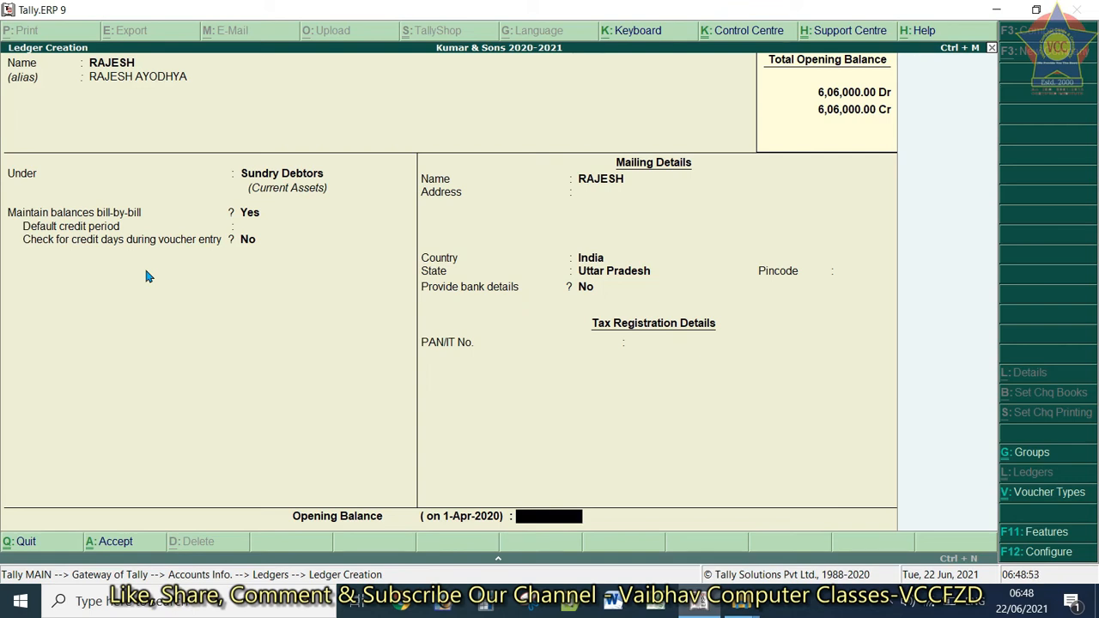
pyautogui.press('Return')
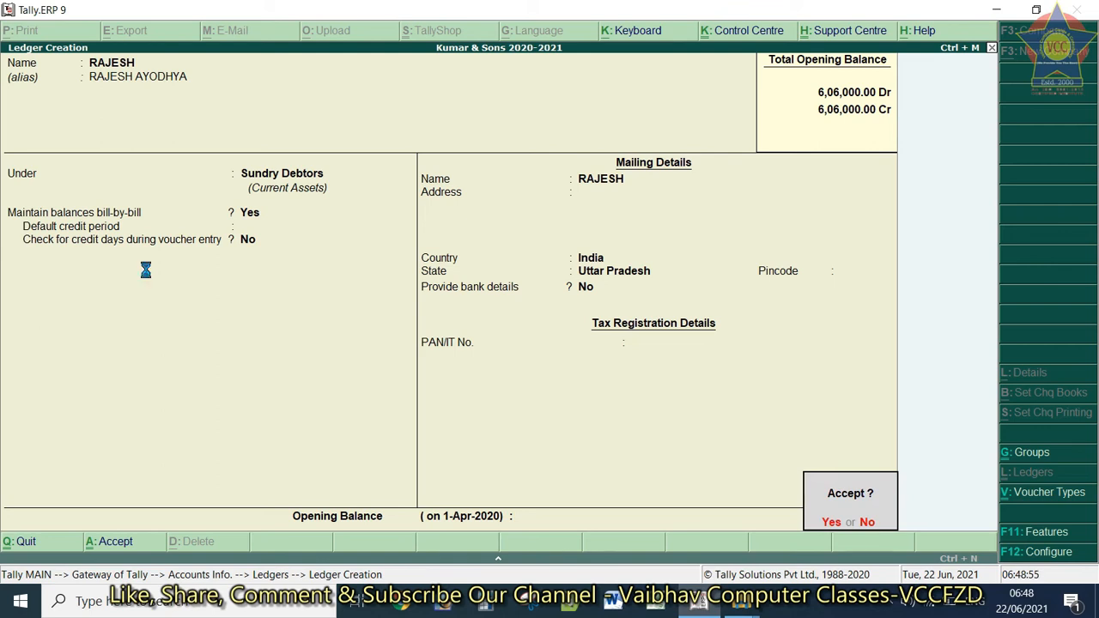
pyautogui.press('Return')
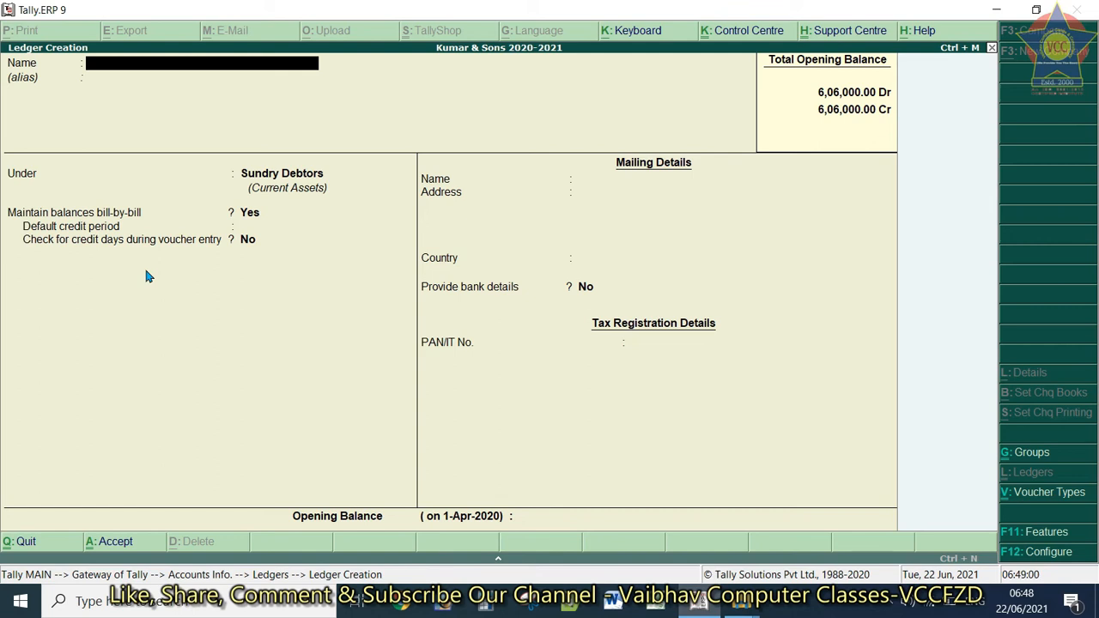
pyautogui.press('Escape')
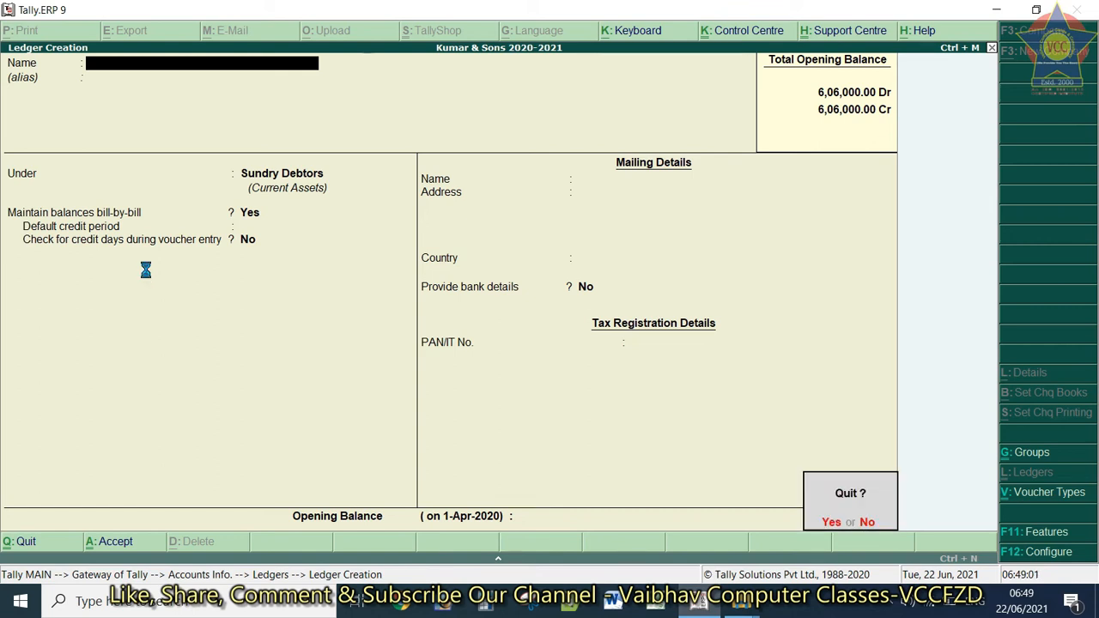
# Quit ledger creation and browse the Ledgers menu options, briefly opening the display list
pyautogui.press('Return')
pyautogui.press('Down')
pyautogui.press('Return')
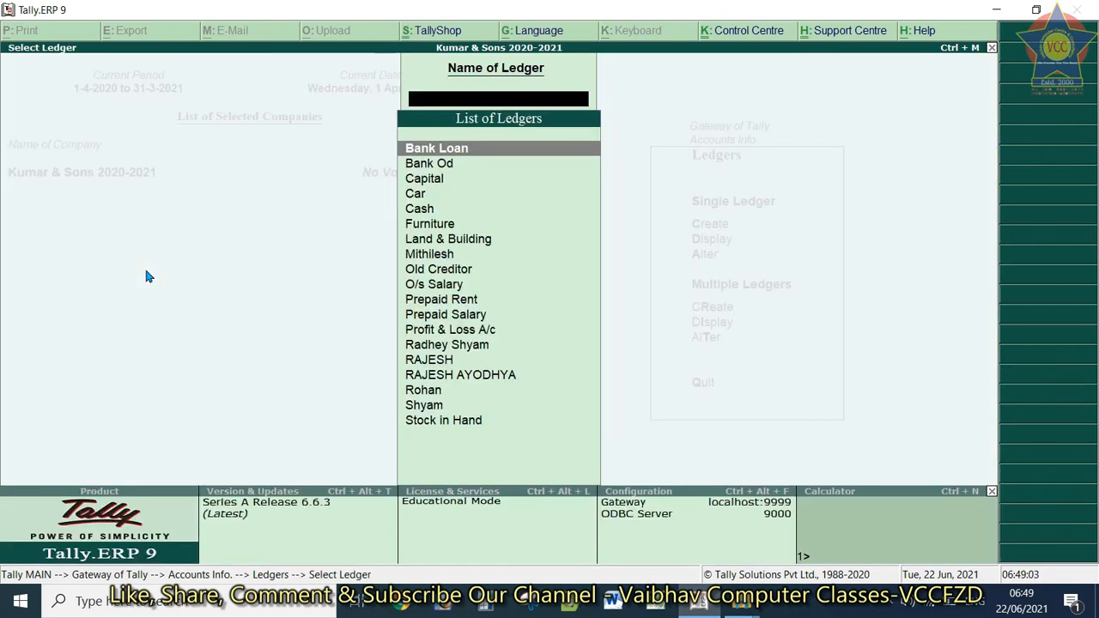
pyautogui.press('Escape')
pyautogui.press('Up')
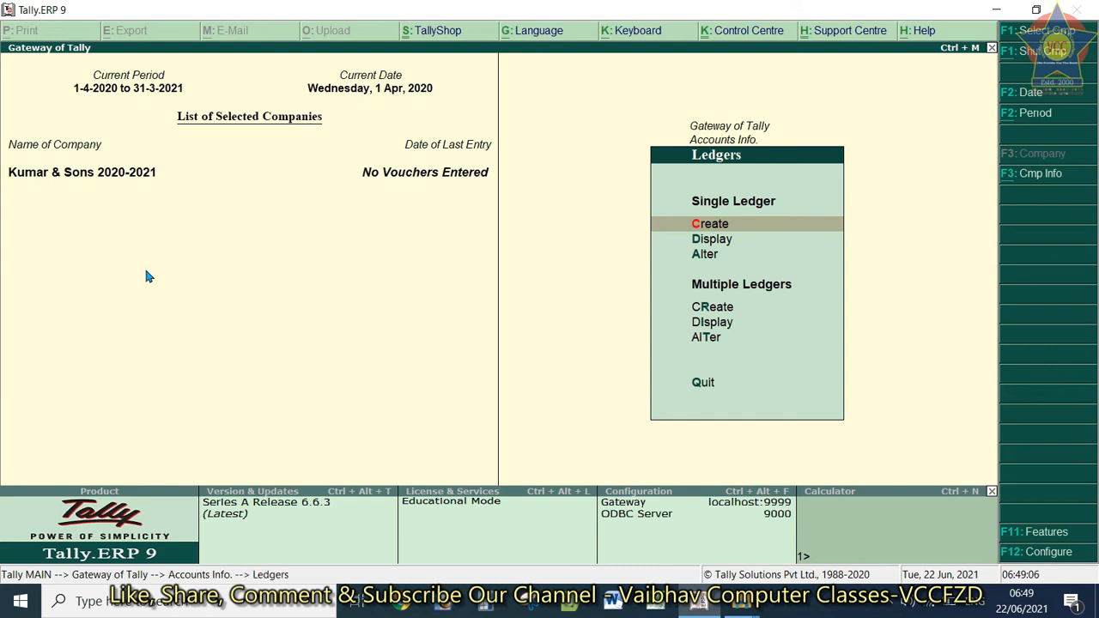
pyautogui.press('Down')
pyautogui.press('Down')
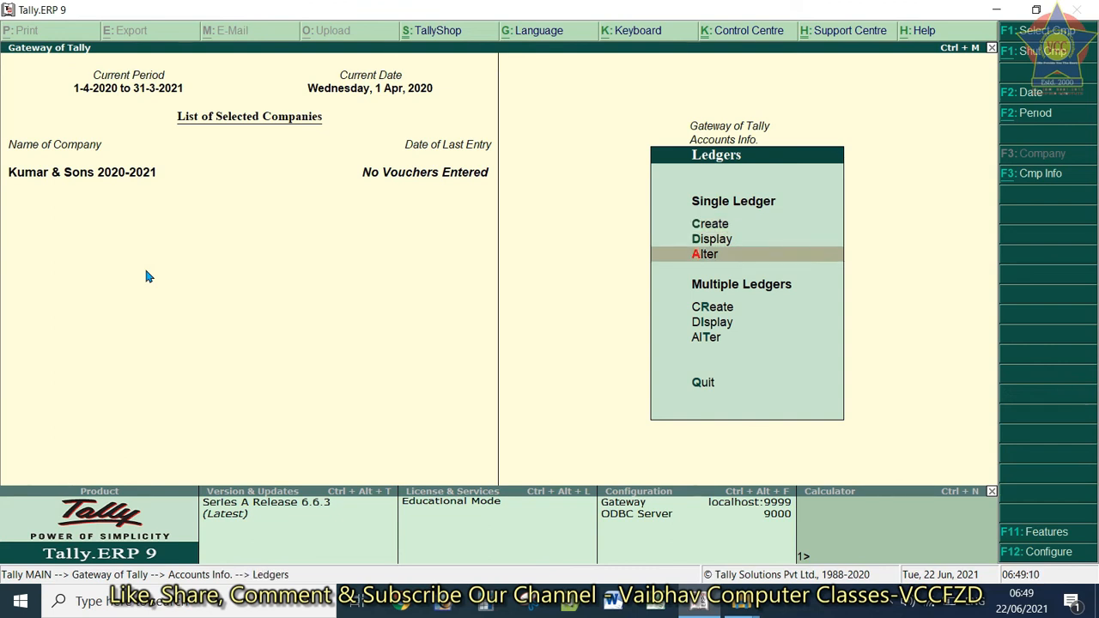
pyautogui.press('Down')
pyautogui.press('Down')
pyautogui.press('Up')
pyautogui.press('Return')
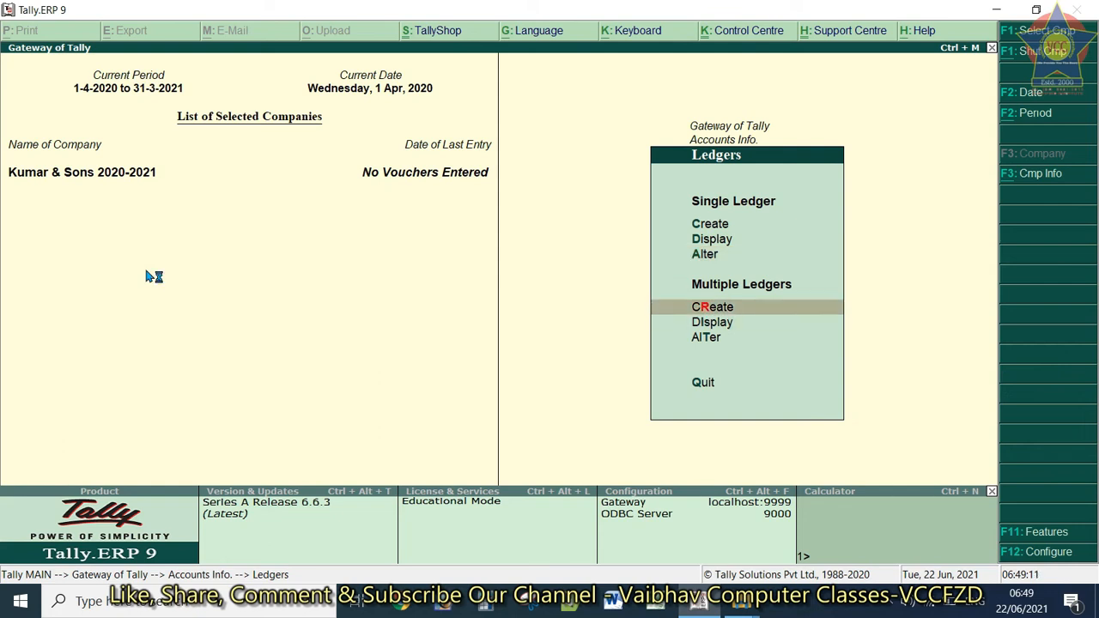